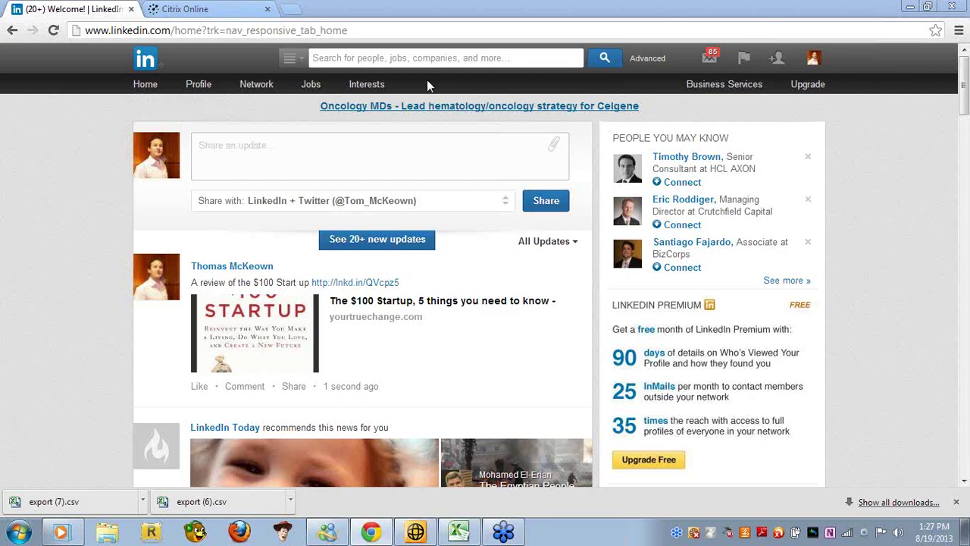
# Open your own profile page, which prompts for the Managing Director role at Precision Hospitality
pyautogui.moveTo(200, 89)
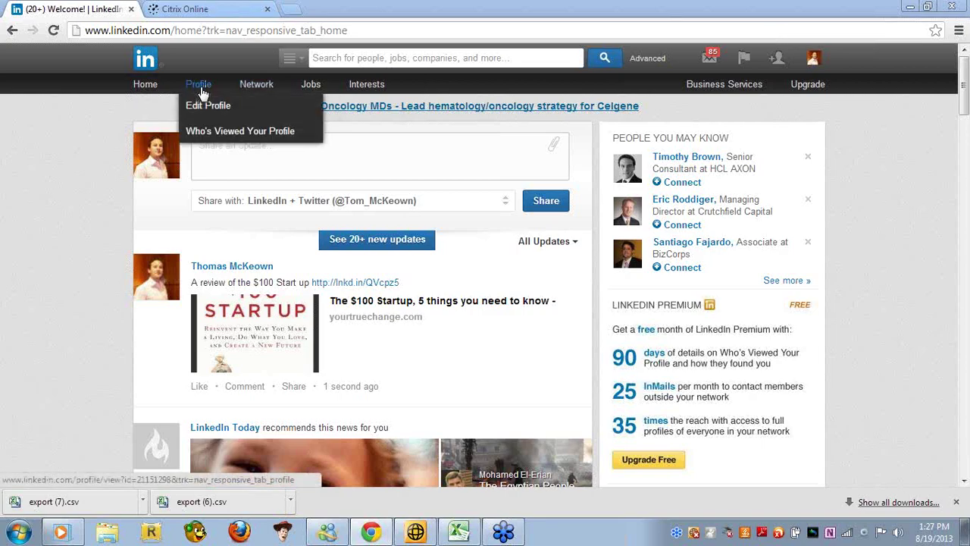
pyautogui.moveTo(258, 88)
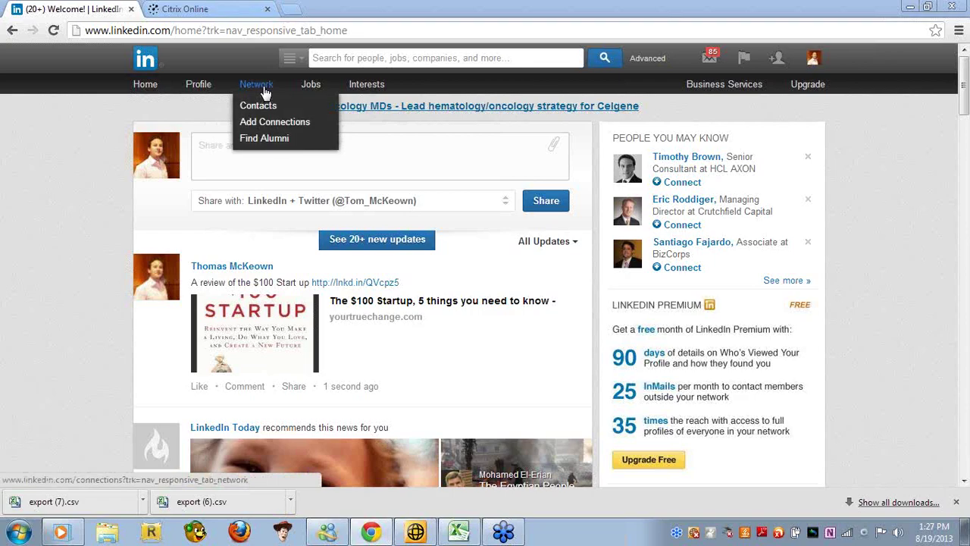
pyautogui.moveTo(360, 90)
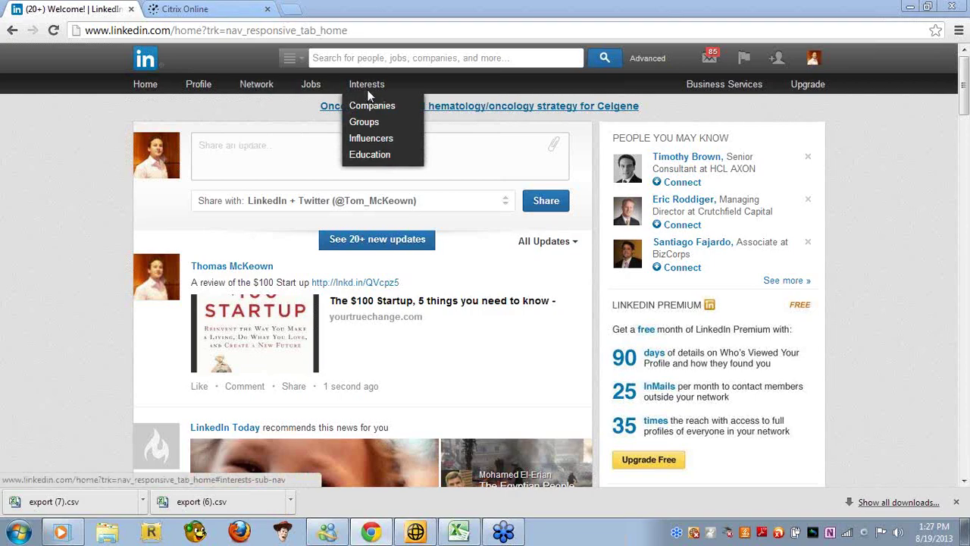
pyautogui.click(198, 84)
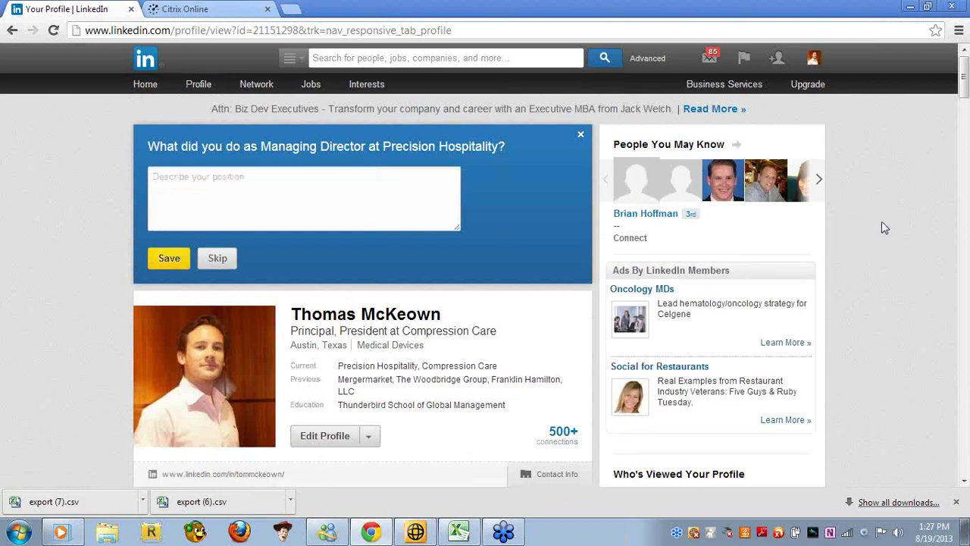
pyautogui.scroll(-2, 895, 241)
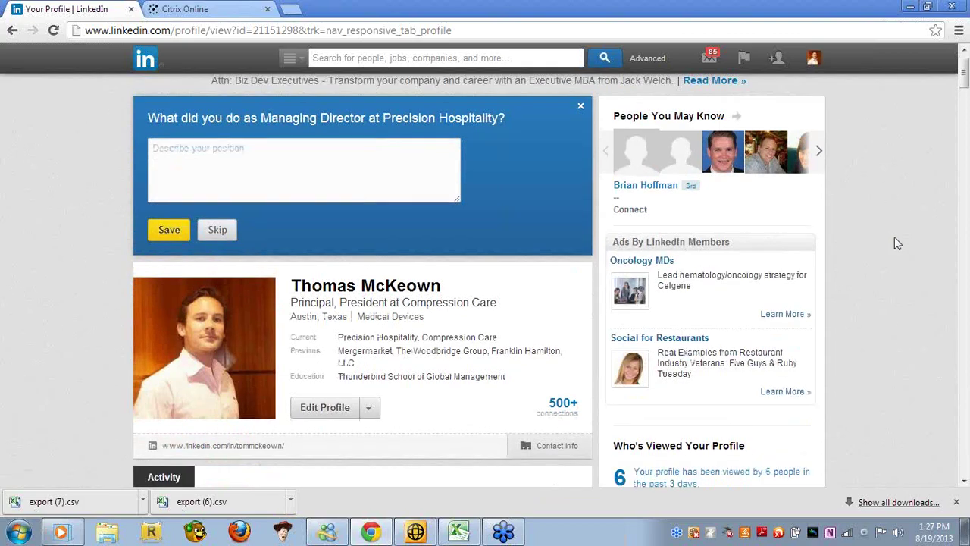
pyautogui.scroll(-1, 894, 243)
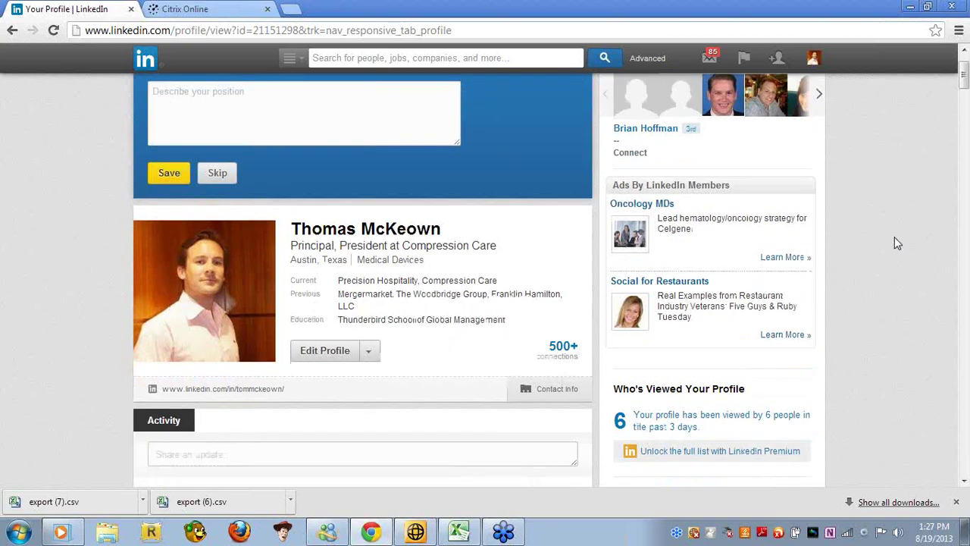
pyautogui.scroll(-4, 894, 243)
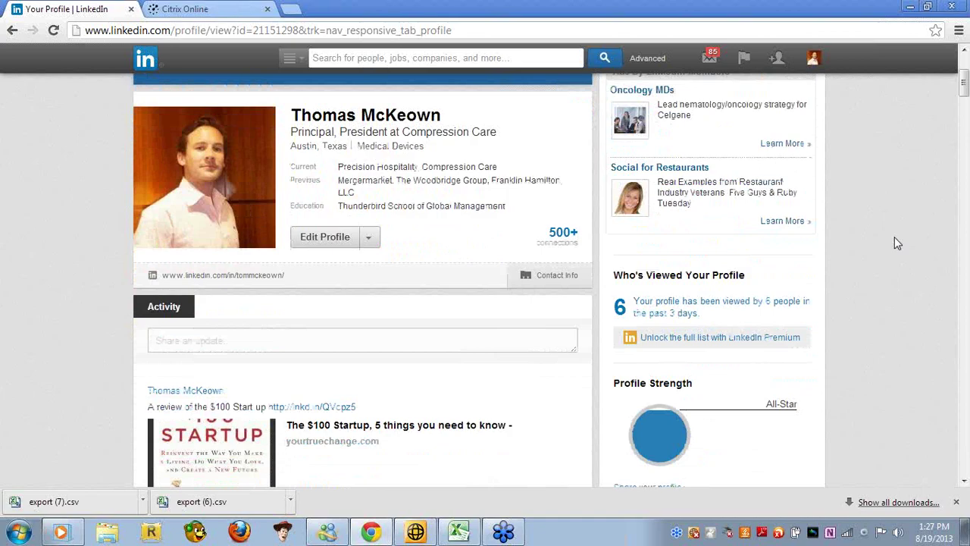
pyautogui.scroll(-15, 894, 242)
pyautogui.scroll(2, 896, 242)
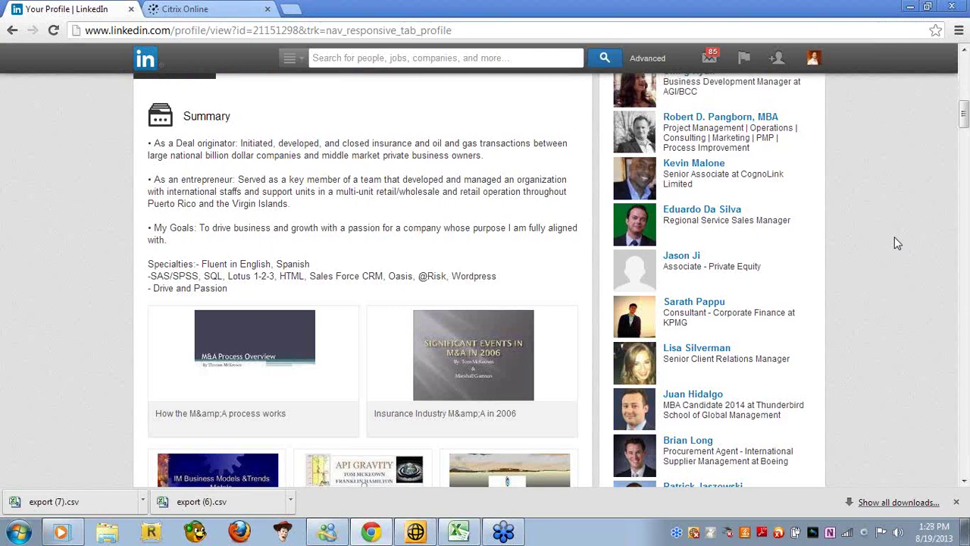
pyautogui.scroll(-2, 894, 243)
pyautogui.scroll(-1, 894, 238)
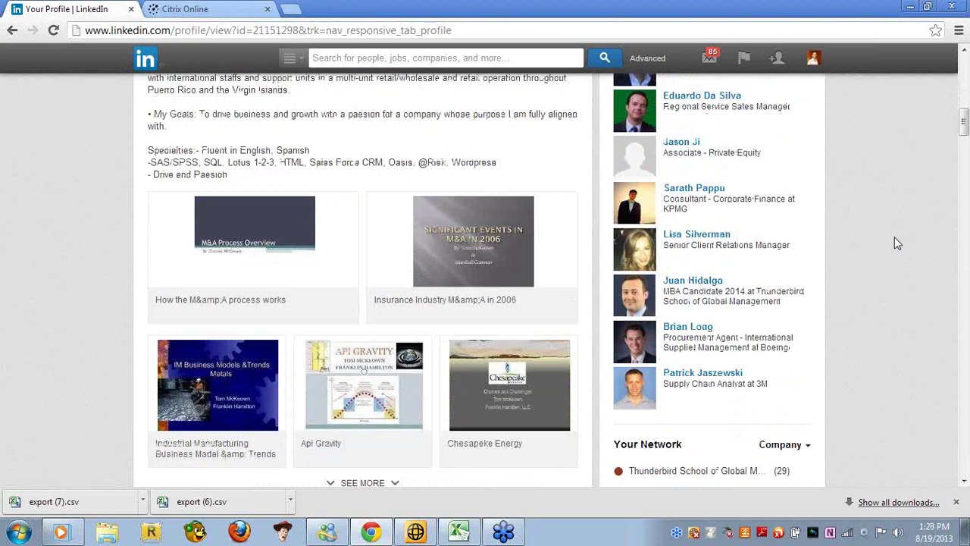
pyautogui.scroll(-1, 895, 242)
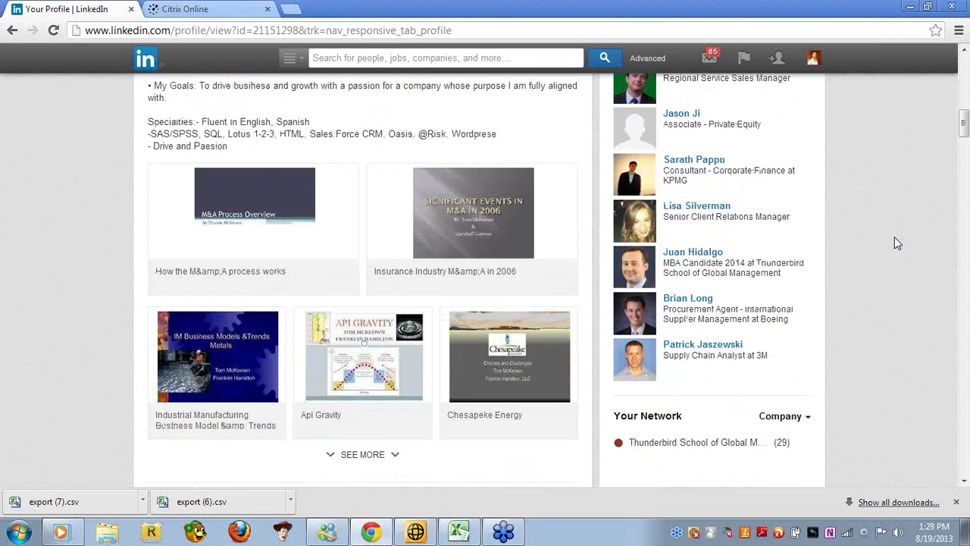
pyautogui.scroll(-4, 894, 243)
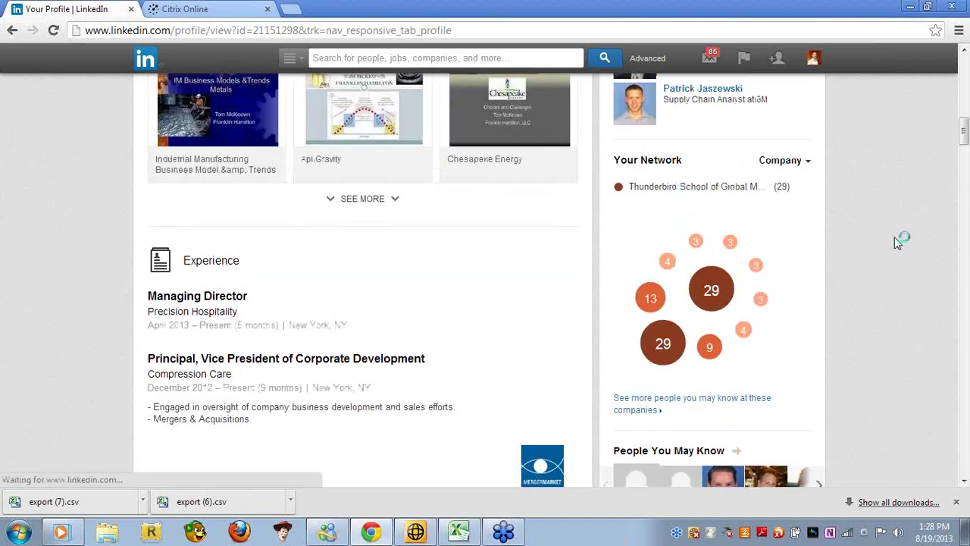
pyautogui.scroll(-1, 895, 242)
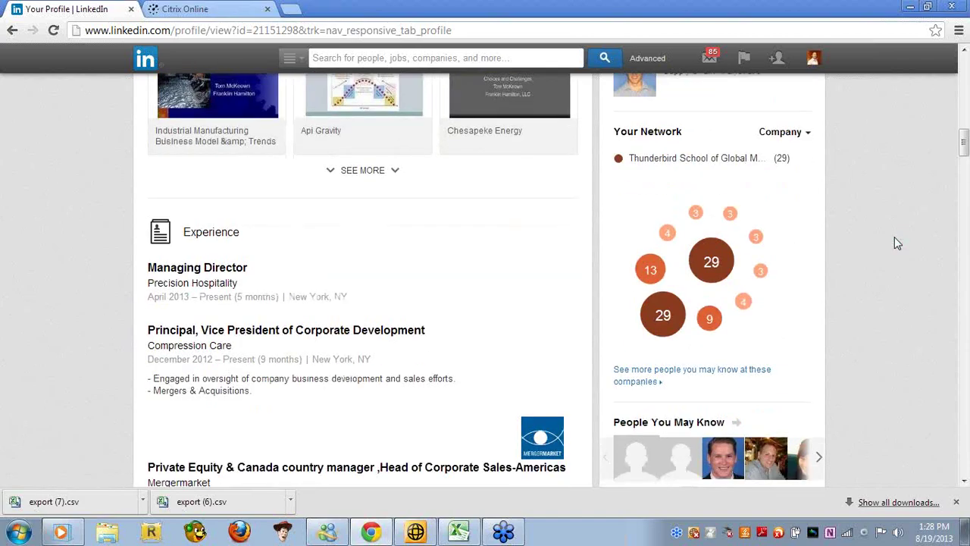
pyautogui.scroll(-4, 894, 243)
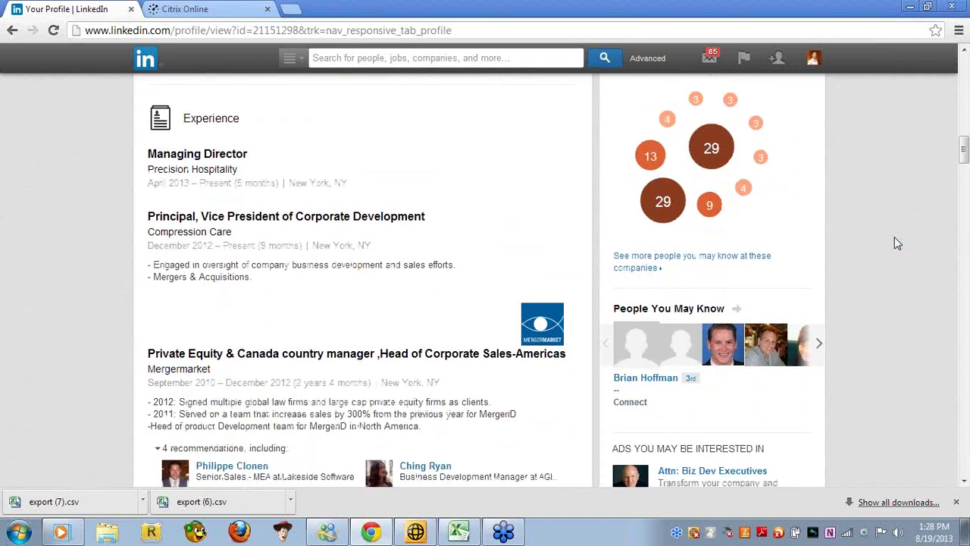
pyautogui.scroll(-1, 894, 243)
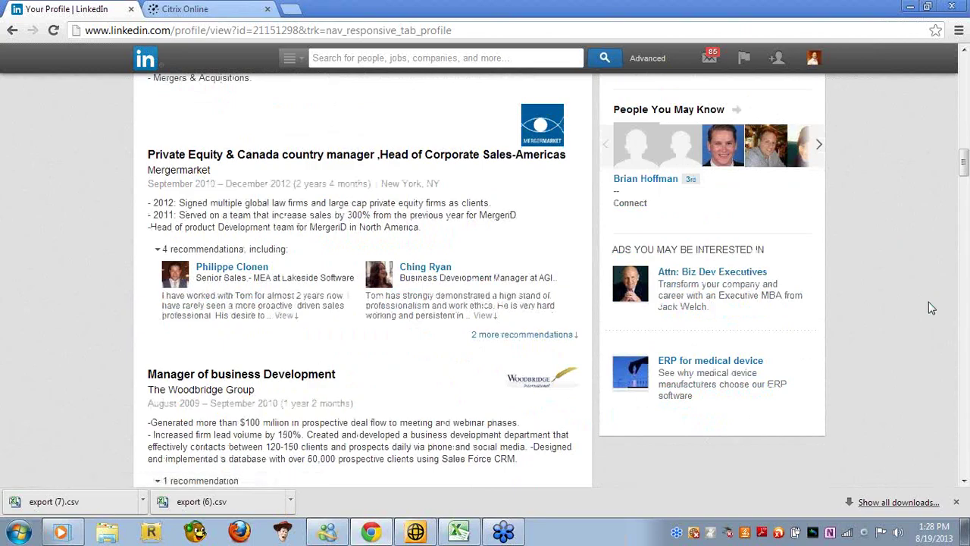
pyautogui.scroll(-1, 931, 308)
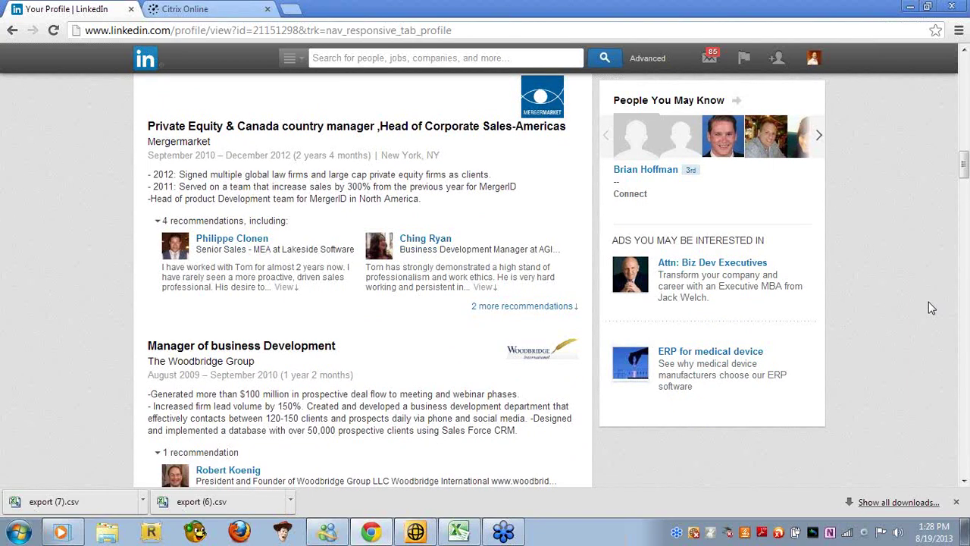
pyautogui.scroll(-4, 932, 308)
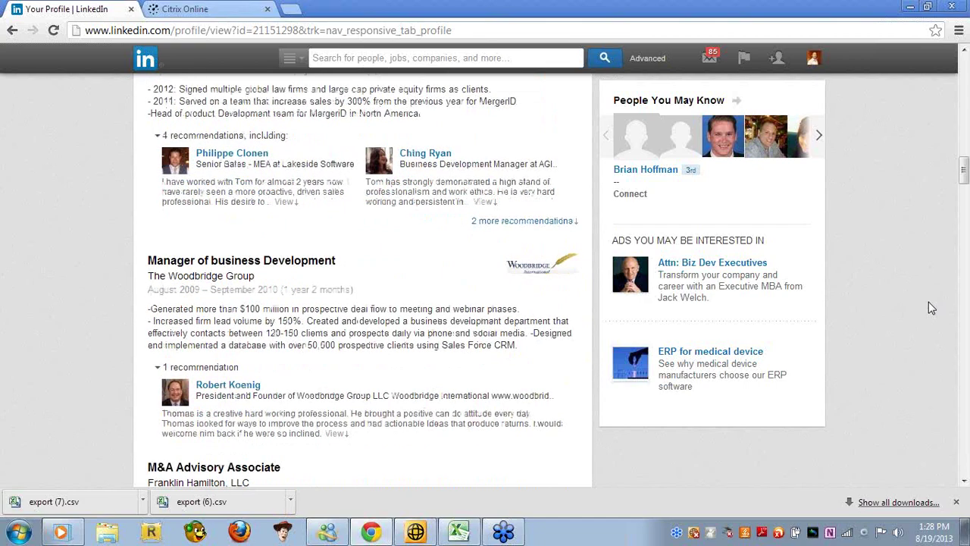
pyautogui.scroll(-5, 932, 308)
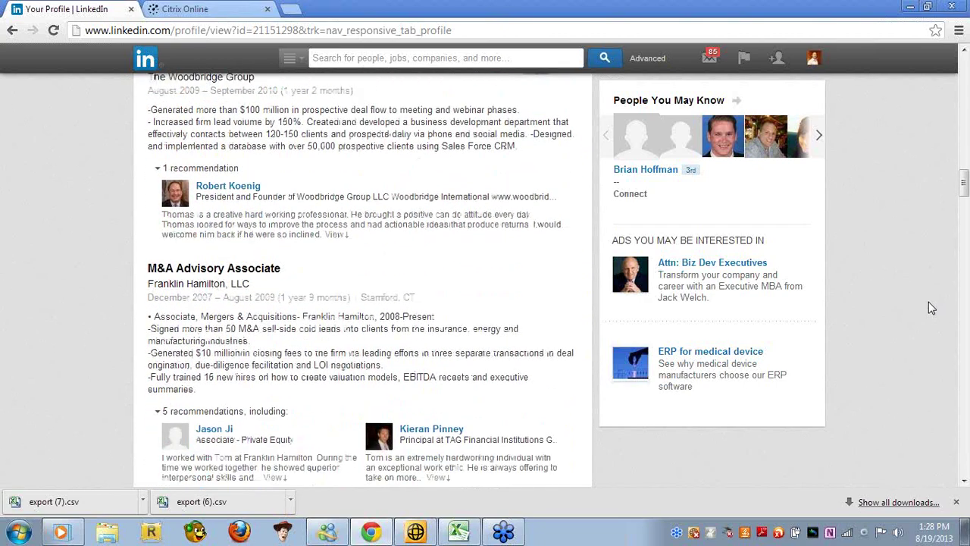
pyautogui.scroll(-1, 931, 307)
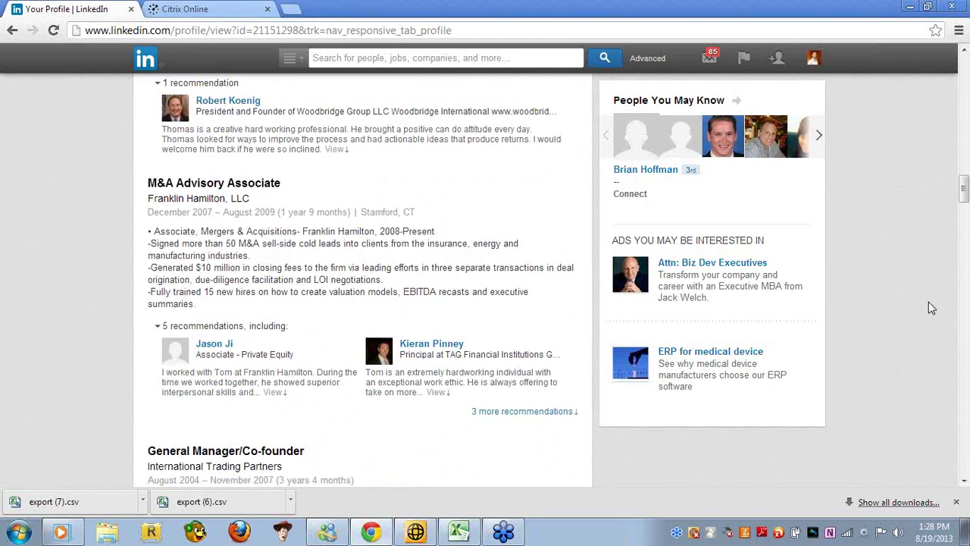
pyautogui.scroll(-5, 932, 307)
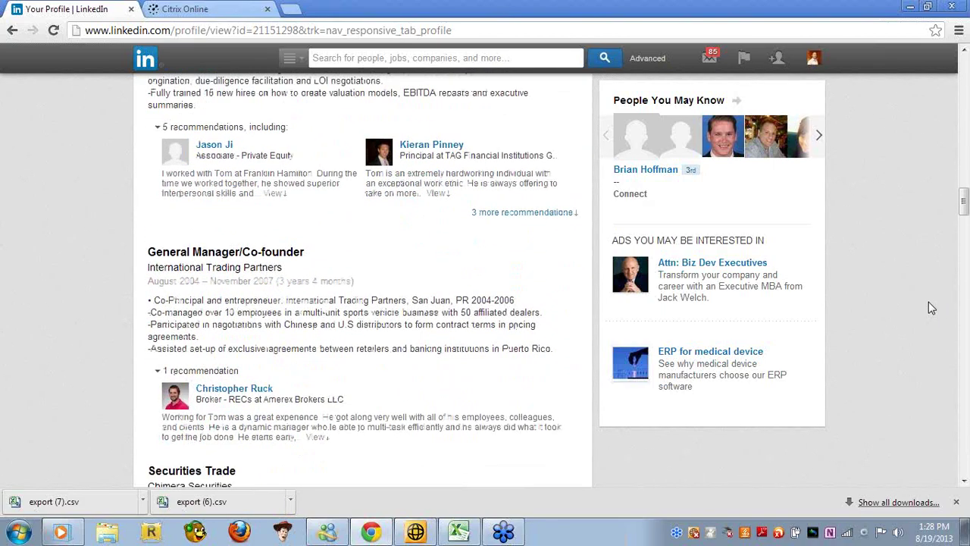
pyautogui.scroll(-3, 931, 308)
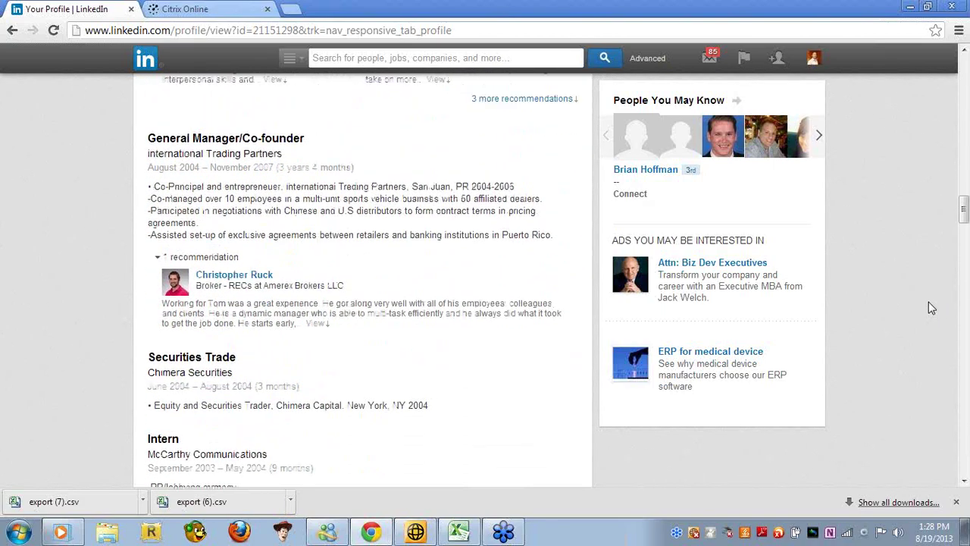
pyautogui.scroll(10, 931, 308)
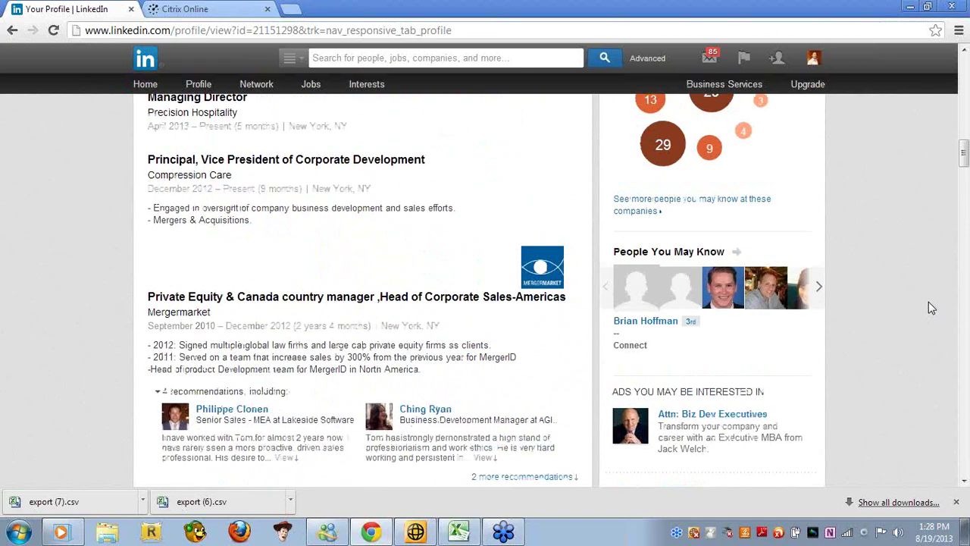
pyautogui.scroll(10, 931, 308)
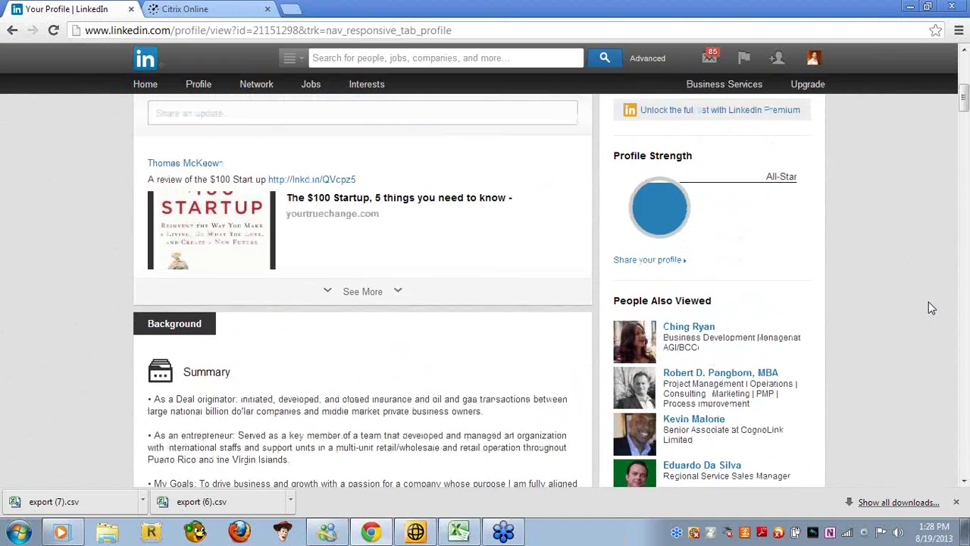
pyautogui.scroll(6, 928, 303)
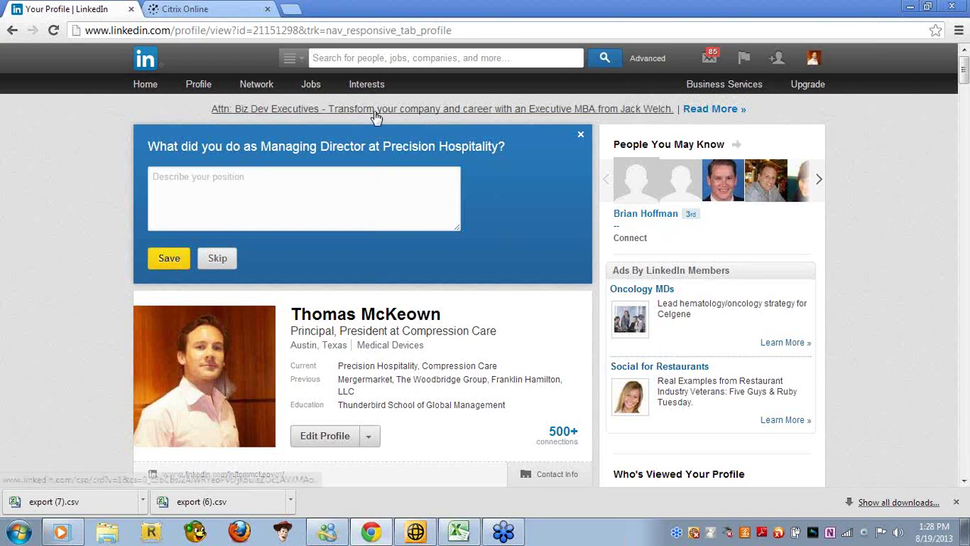
# Open Advanced People Search, showing 2,359,993 results across 1st, 2nd connections and group members
pyautogui.moveTo(256, 90)
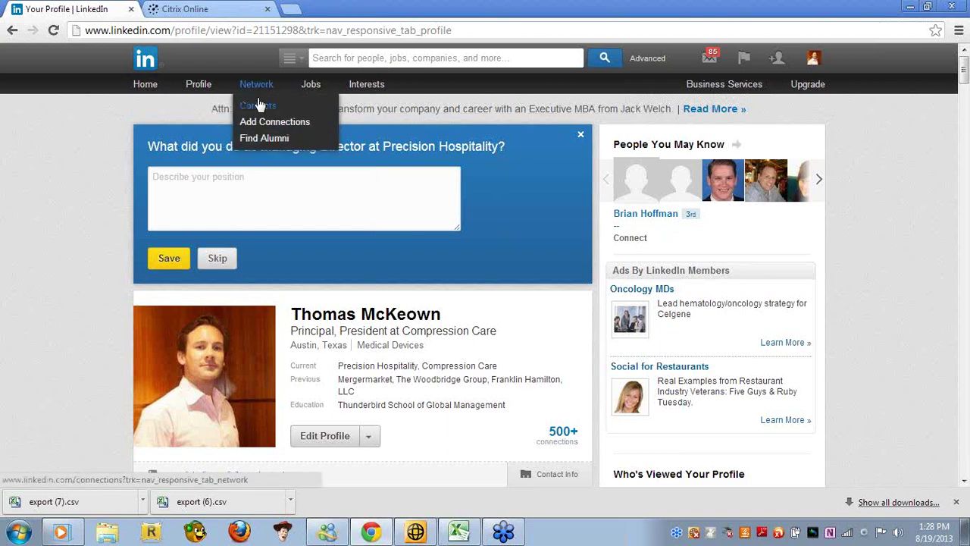
pyautogui.click(259, 107)
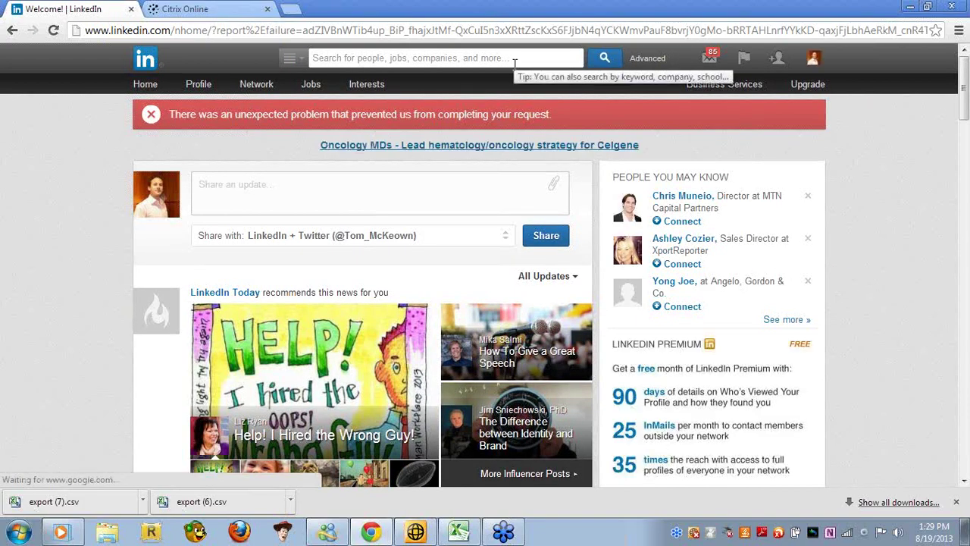
pyautogui.click(466, 58)
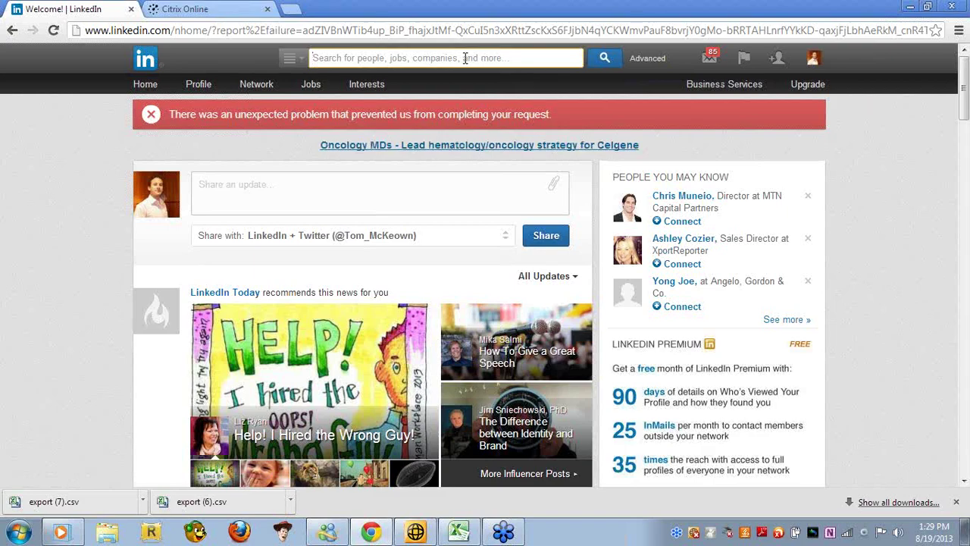
pyautogui.click(646, 63)
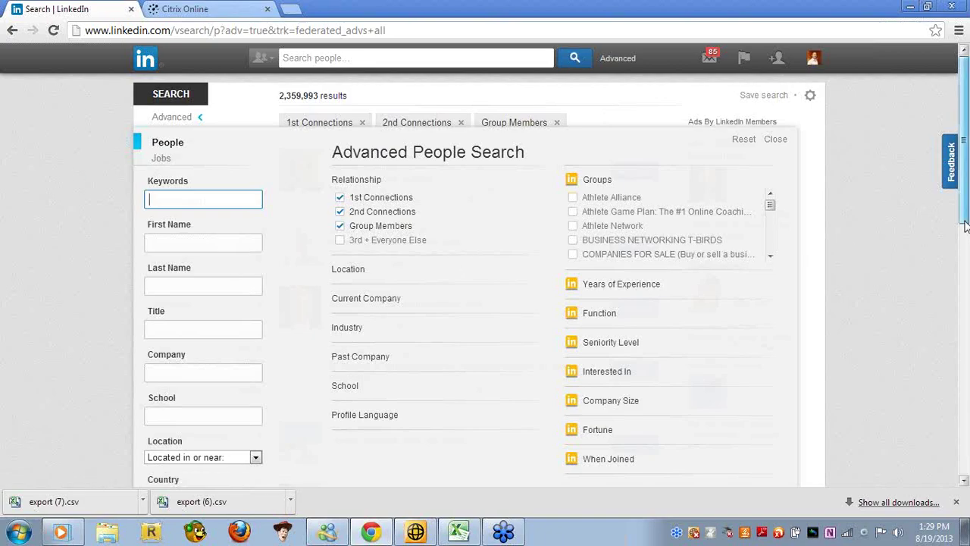
# Add the Military industry filter and run the search, narrowing results to 3,228 people
pyautogui.moveTo(966, 232); pyautogui.dragTo(965, 271)
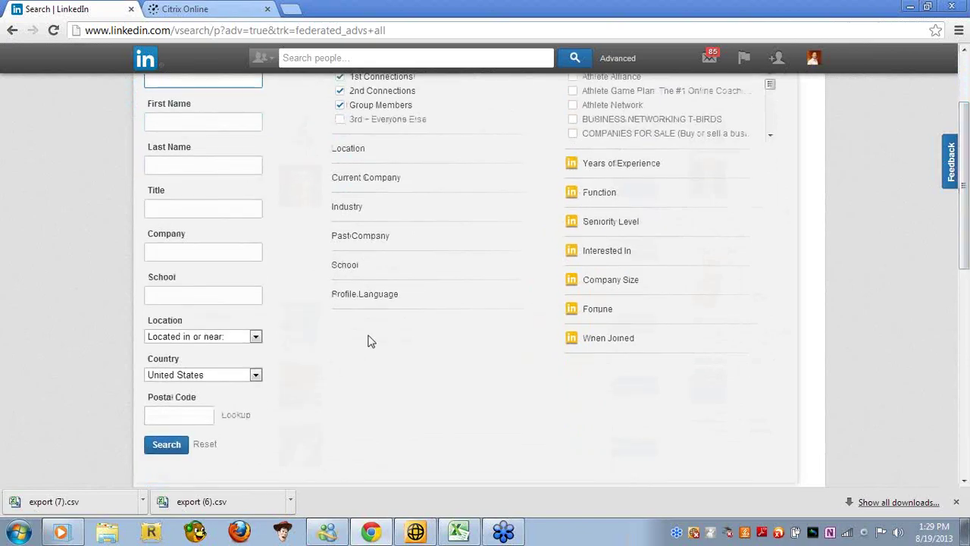
pyautogui.click(256, 338)
pyautogui.click(256, 340)
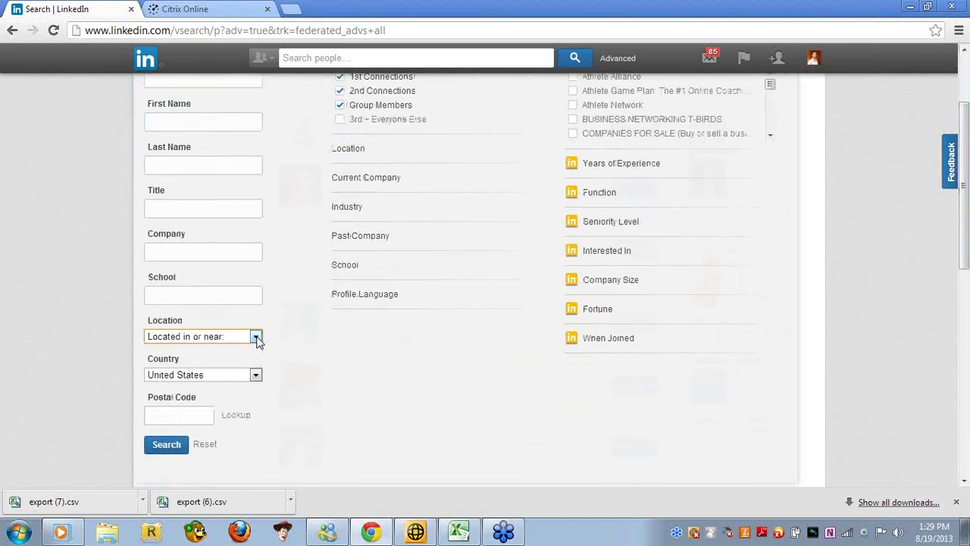
pyautogui.moveTo(967, 236); pyautogui.dragTo(940, 206)
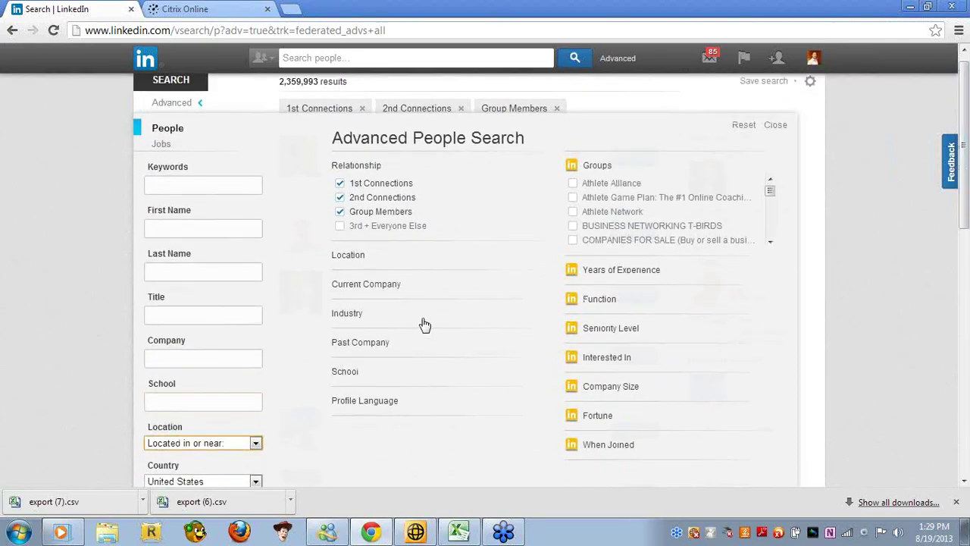
pyautogui.click(354, 315)
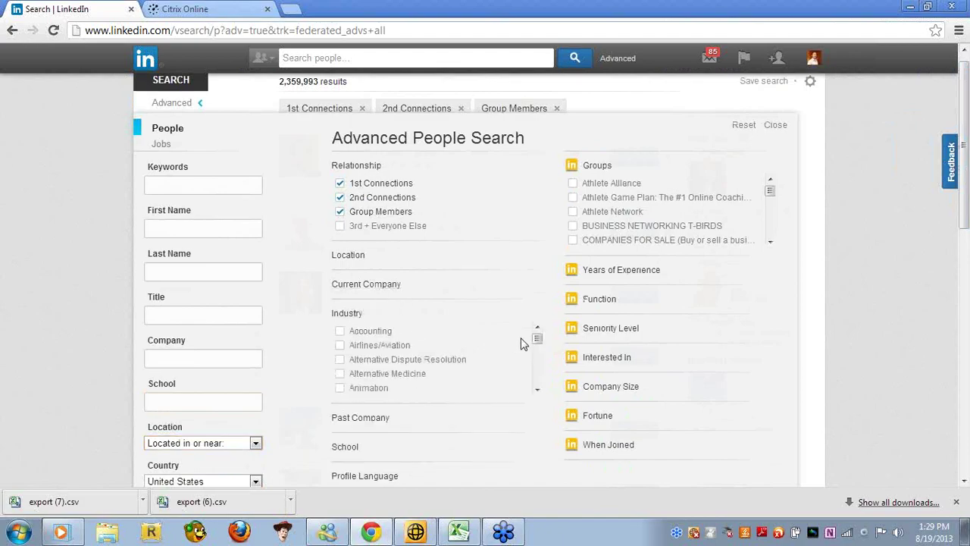
pyautogui.click(538, 390)
pyautogui.moveTo(537, 389); pyautogui.dragTo(537, 390)
pyautogui.click(339, 345)
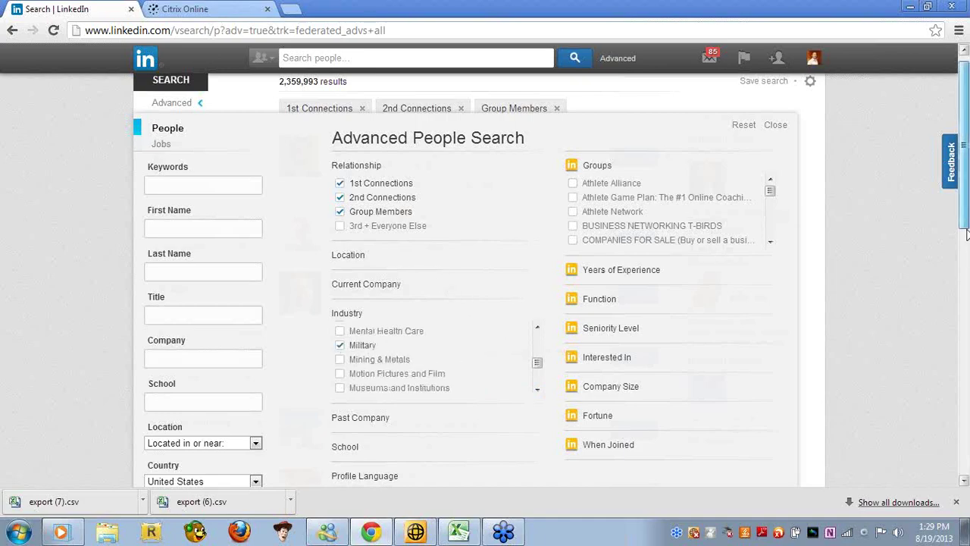
pyautogui.moveTo(967, 244); pyautogui.dragTo(967, 311)
pyautogui.scroll(3, 967, 273)
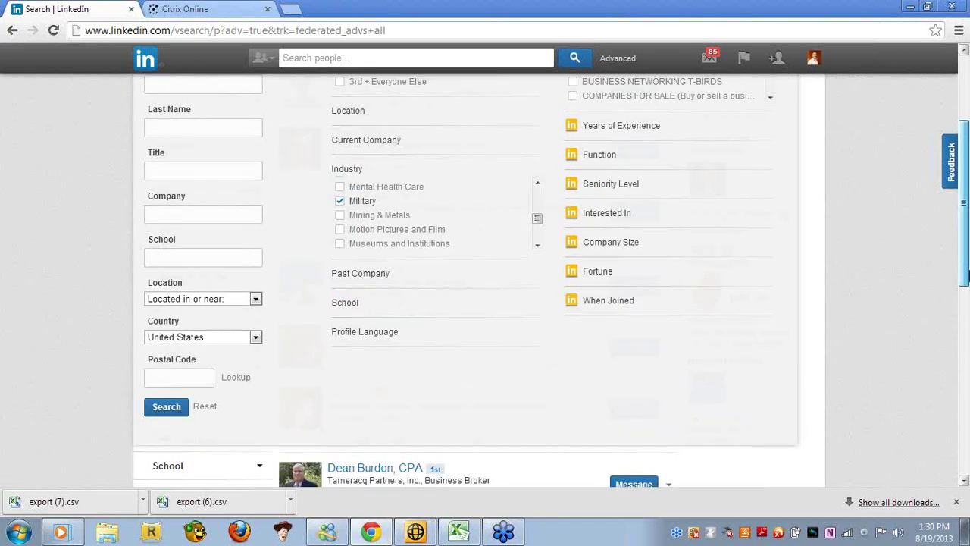
pyautogui.scroll(-2, 965, 247)
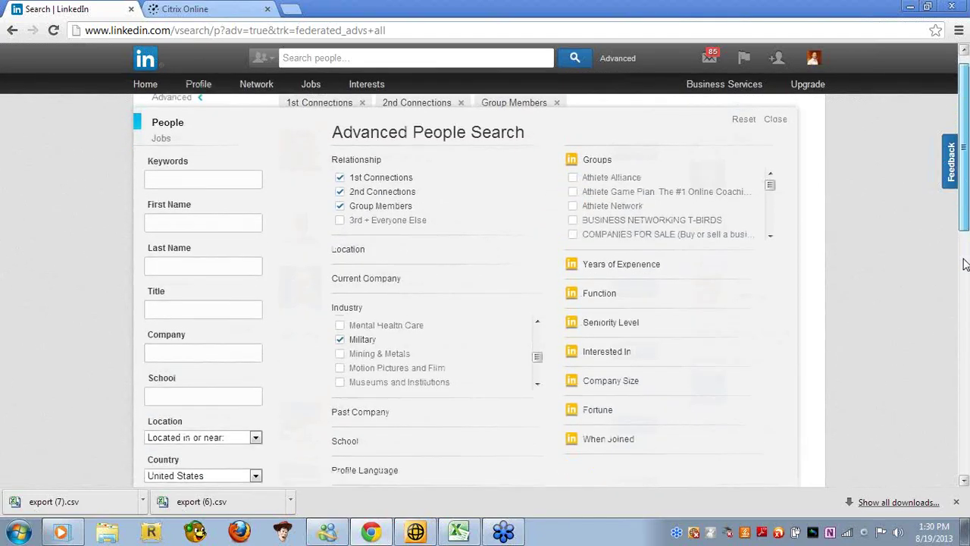
pyautogui.click(151, 463)
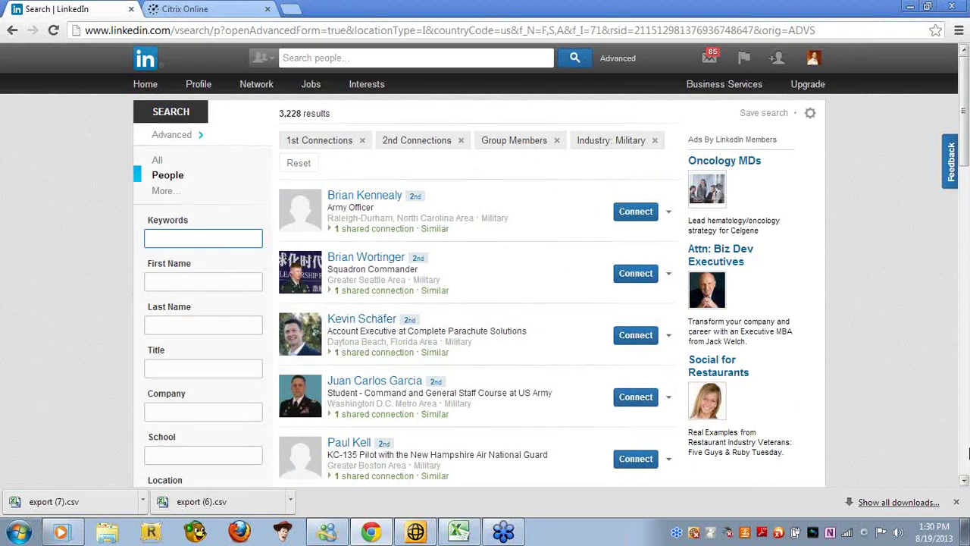
# Tick Norfolk, Virginia Area location and US Army current company, leaving 9 results
pyautogui.scroll(-6, 963, 485)
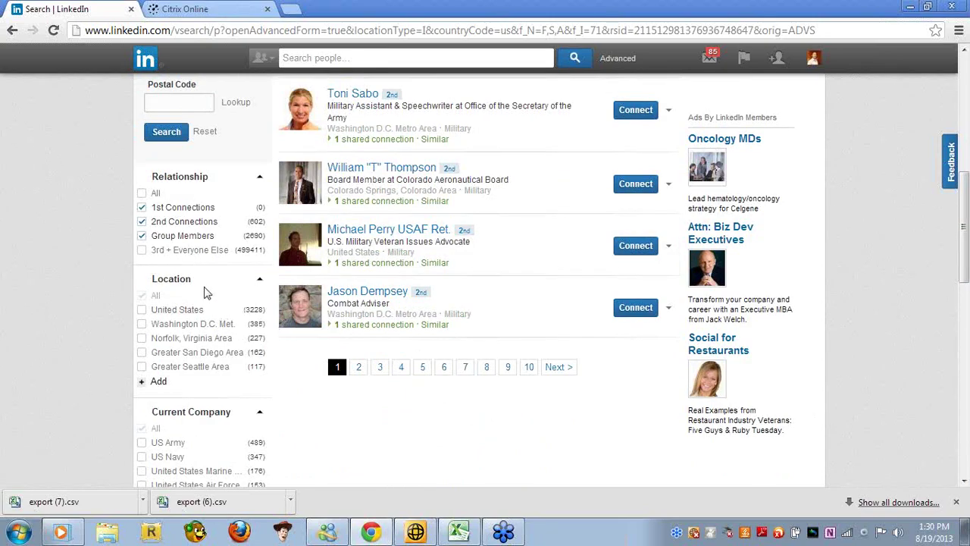
pyautogui.click(142, 338)
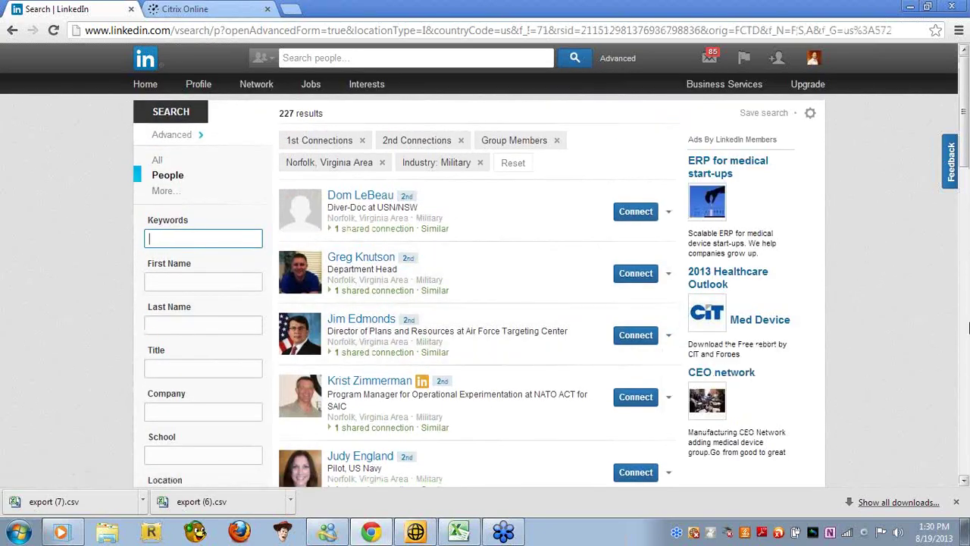
pyautogui.moveTo(964, 481); pyautogui.dragTo(964, 481)
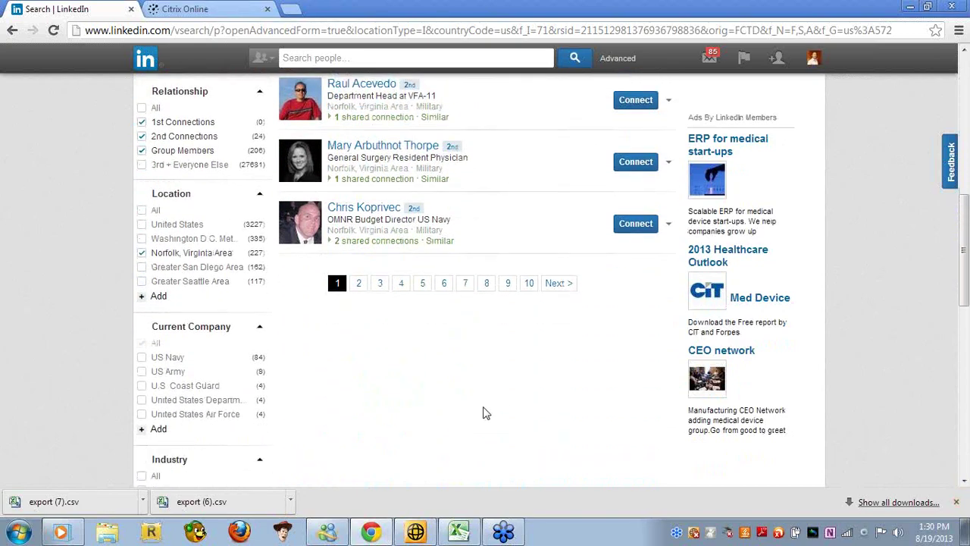
pyautogui.click(142, 372)
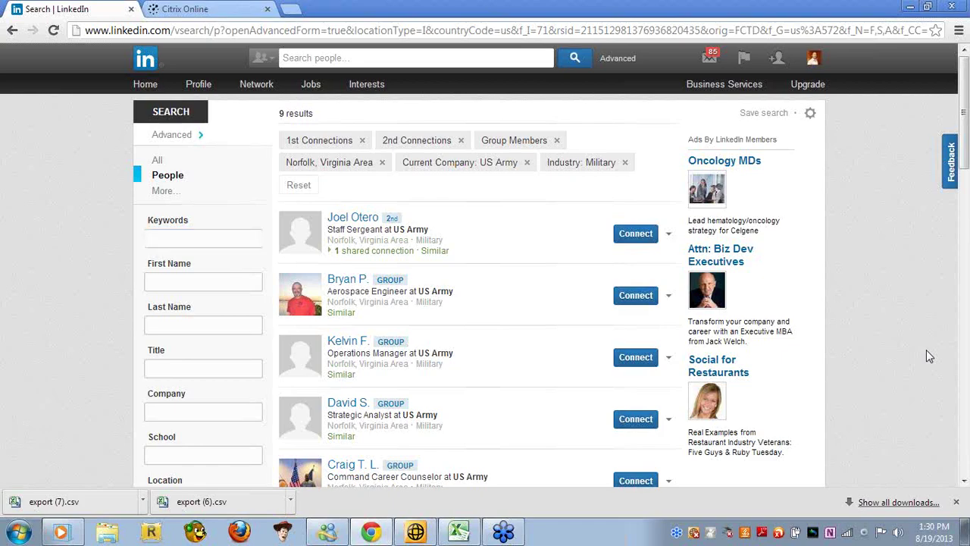
pyautogui.scroll(-3, 926, 350)
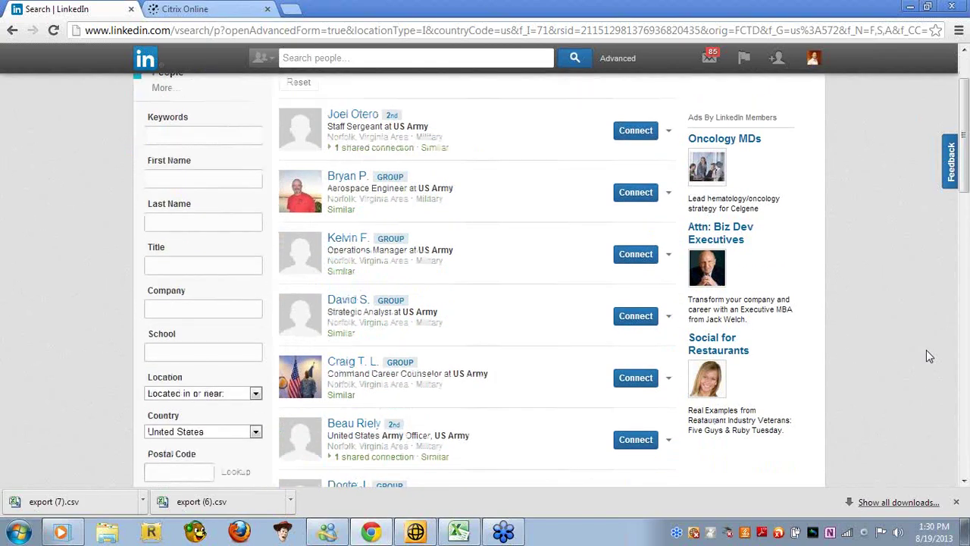
pyautogui.scroll(-3, 926, 356)
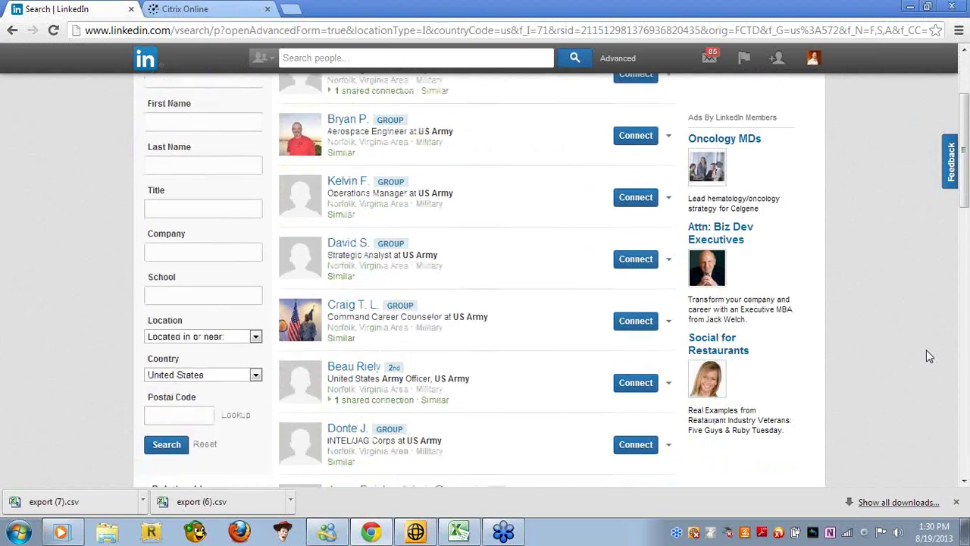
pyautogui.scroll(5, 926, 350)
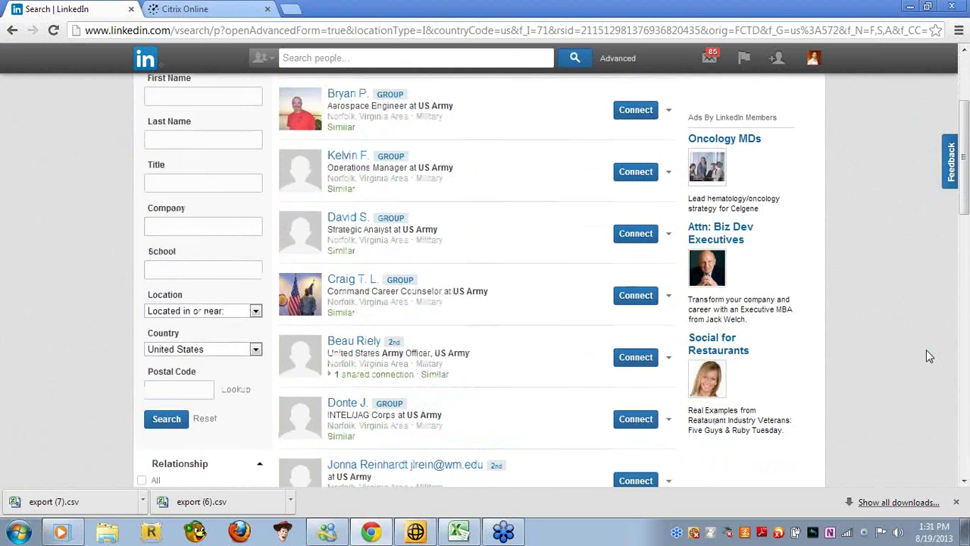
pyautogui.scroll(-1, 929, 355)
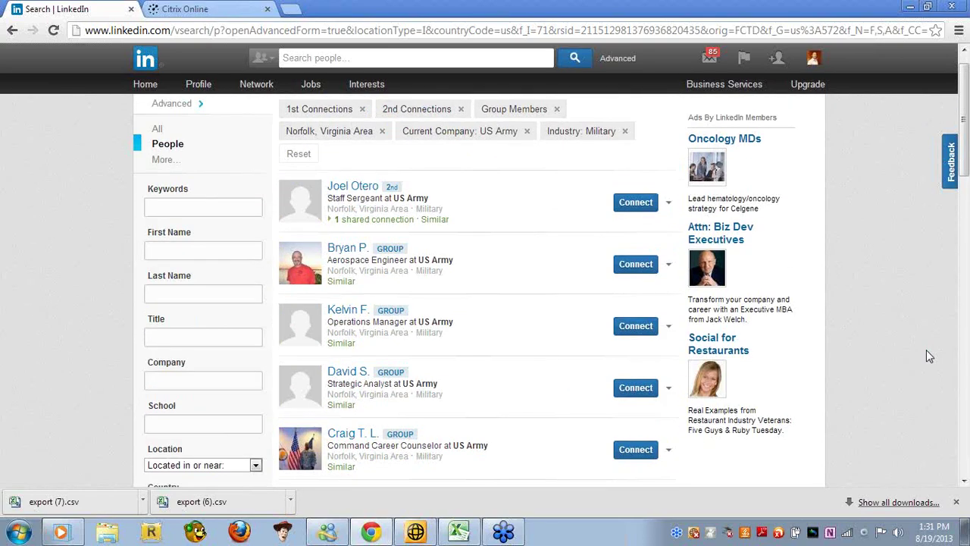
pyautogui.scroll(-1, 929, 356)
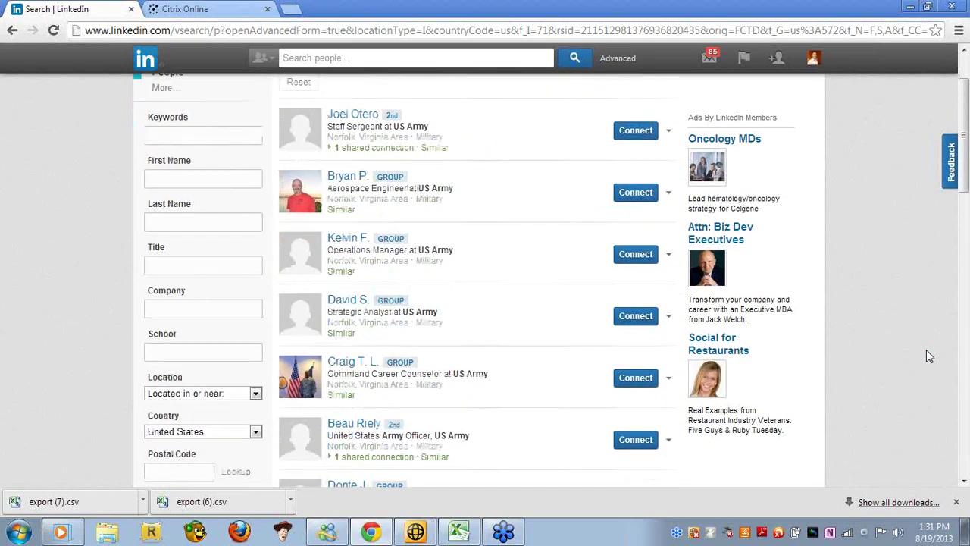
pyautogui.scroll(2, 926, 349)
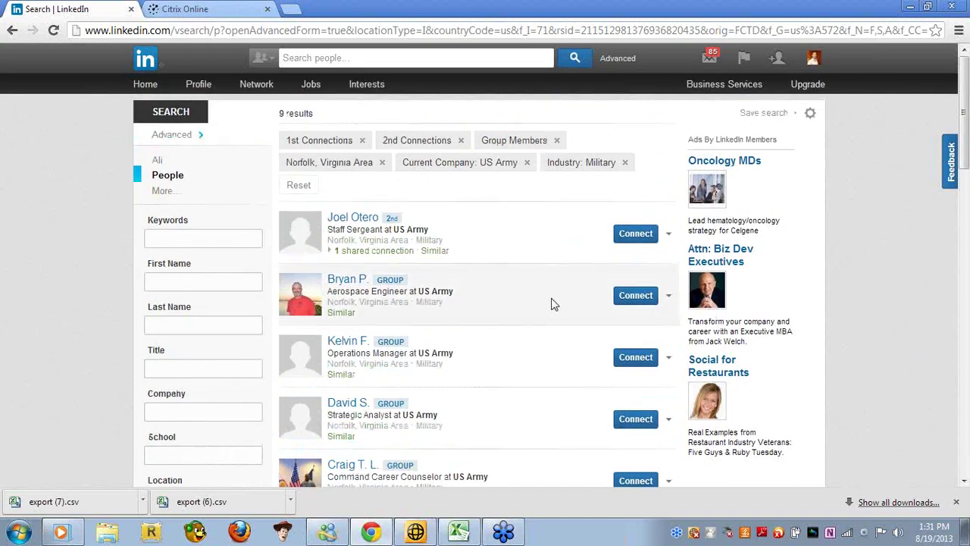
# Open the Messages inbox, which shows 85 new messages
pyautogui.moveTo(709, 64)
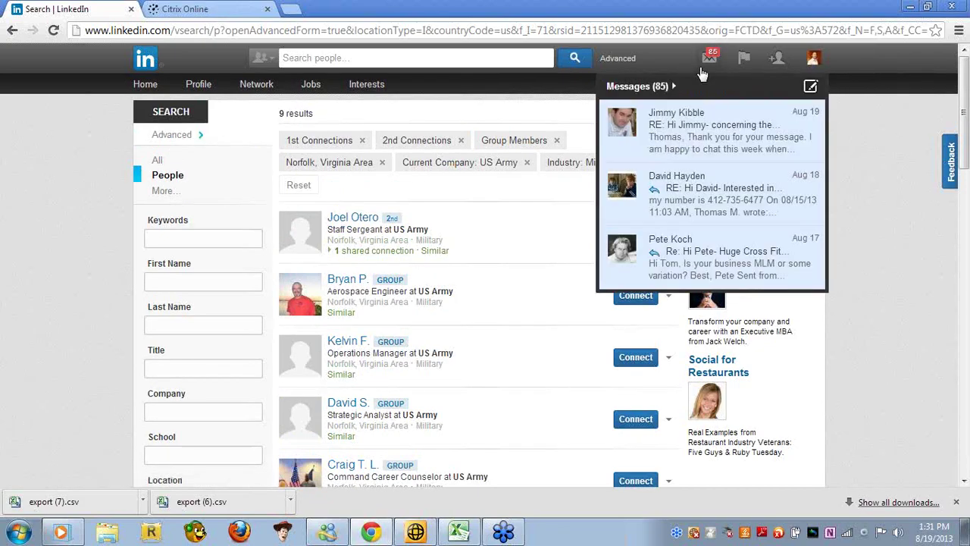
pyautogui.click(636, 87)
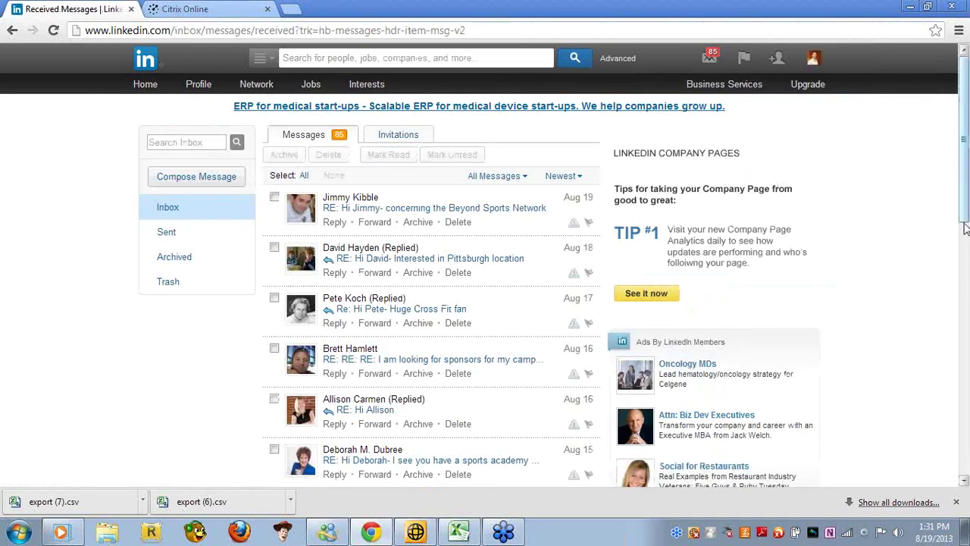
pyautogui.scroll(-1, 968, 254)
pyautogui.moveTo(968, 254); pyautogui.dragTo(965, 390)
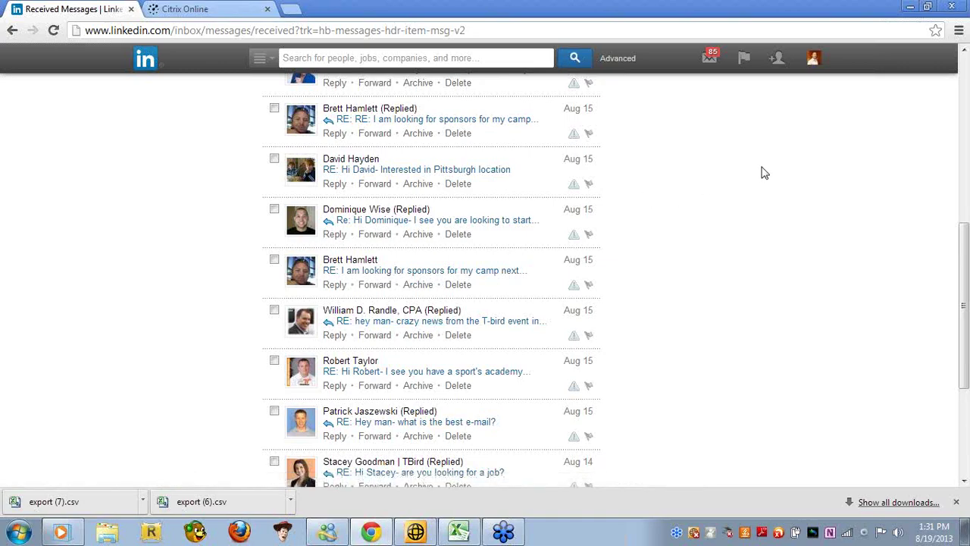
# Glance at the recent notifications list, then close it
pyautogui.click(744, 59)
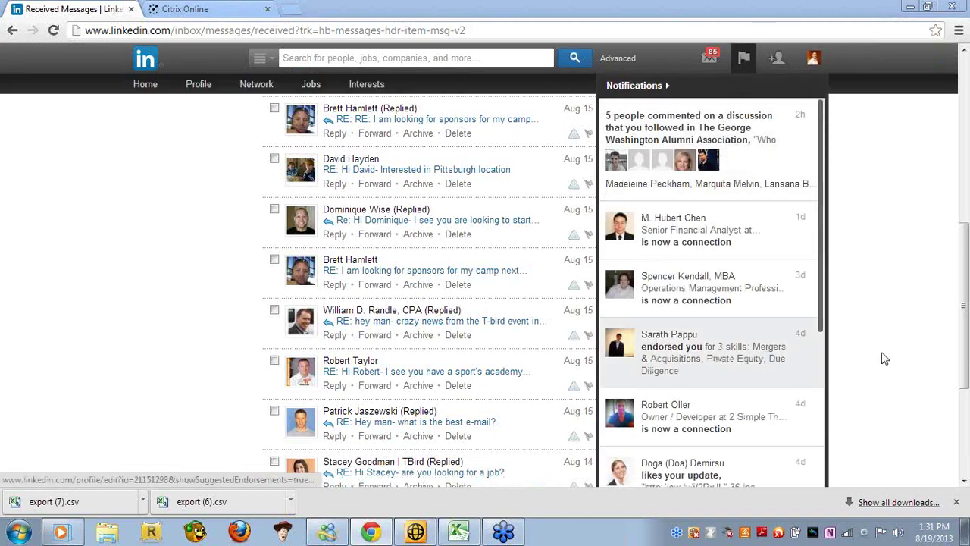
pyautogui.click(924, 349)
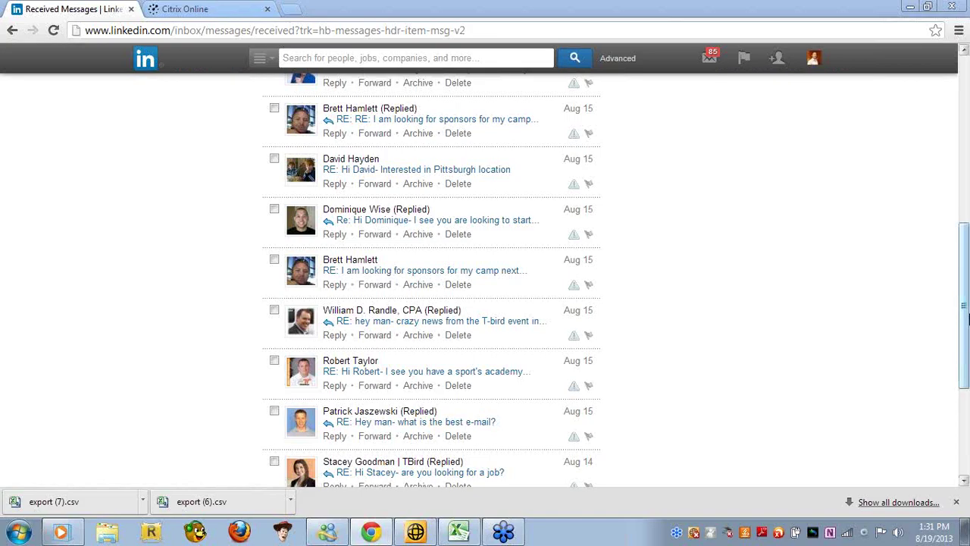
pyautogui.moveTo(966, 282); pyautogui.dragTo(932, 157)
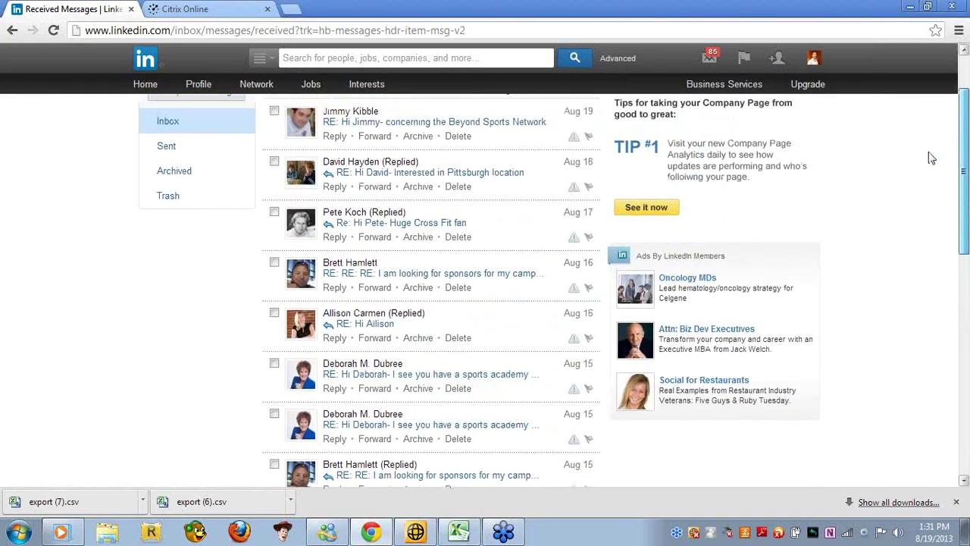
pyautogui.scroll(2, 932, 158)
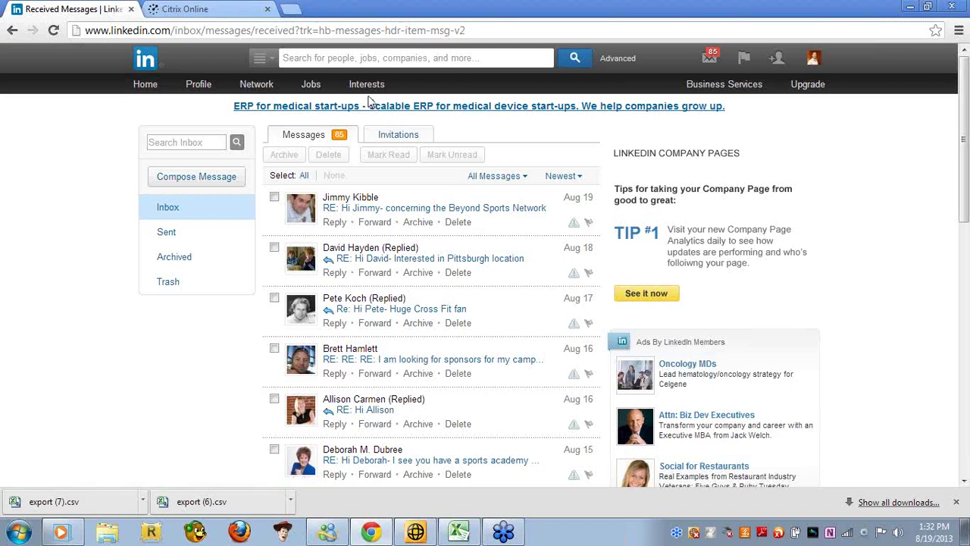
pyautogui.moveTo(367, 89)
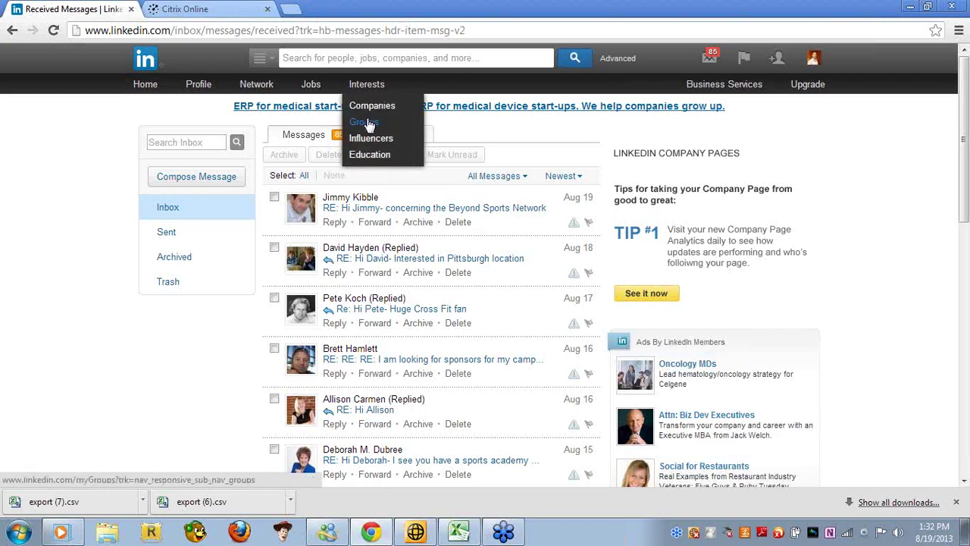
# Open Your Groups and scroll through the 51 memberships down to the Athlete groups
pyautogui.click(366, 123)
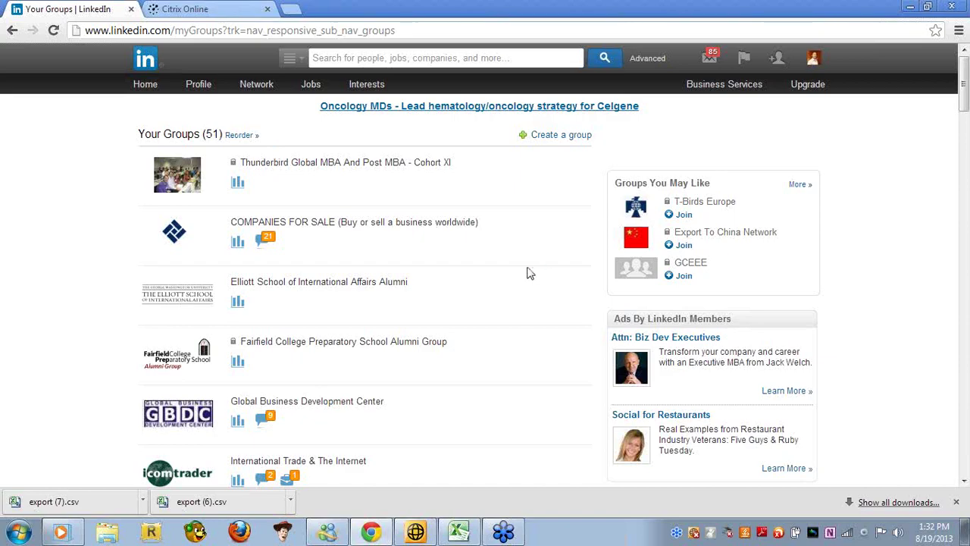
pyautogui.scroll(-2, 530, 273)
pyautogui.scroll(-8, 530, 273)
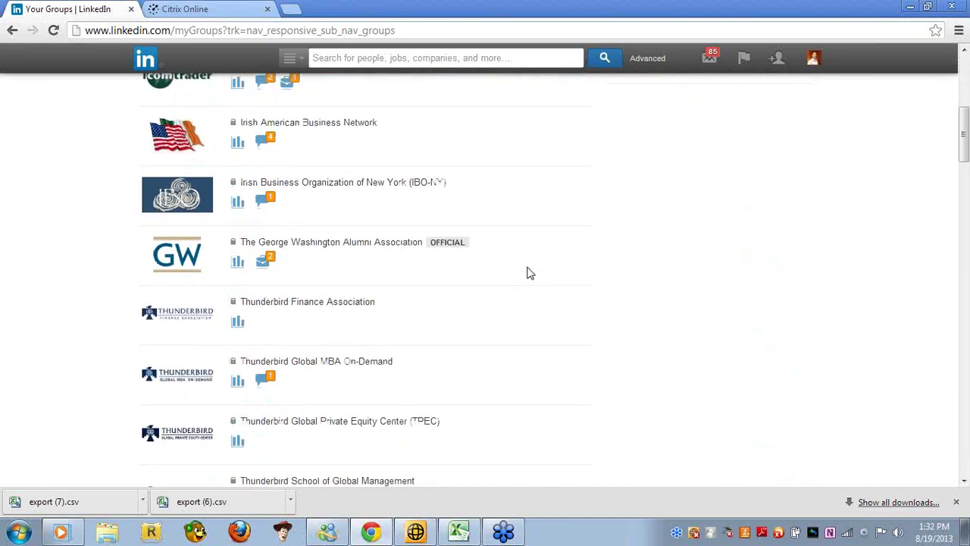
pyautogui.scroll(-6, 529, 273)
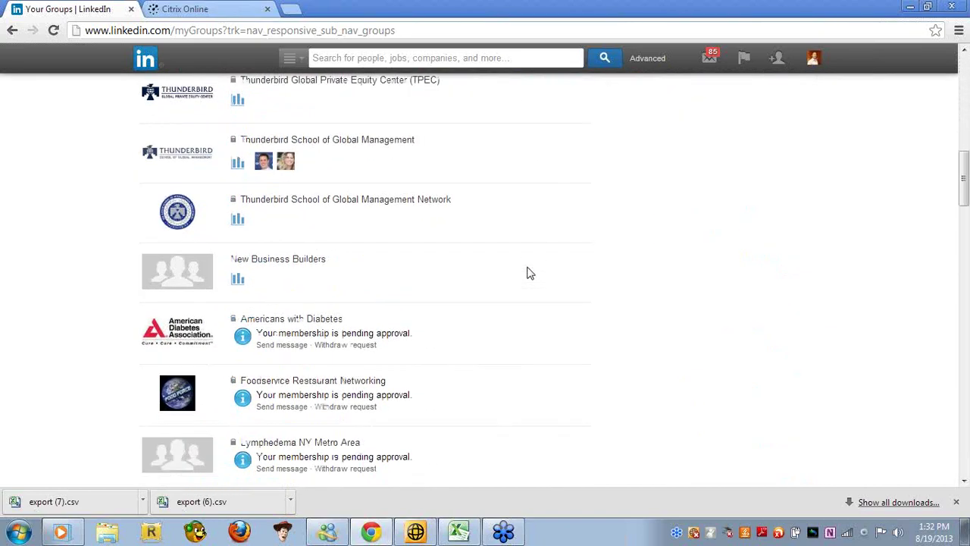
pyautogui.scroll(-2, 529, 274)
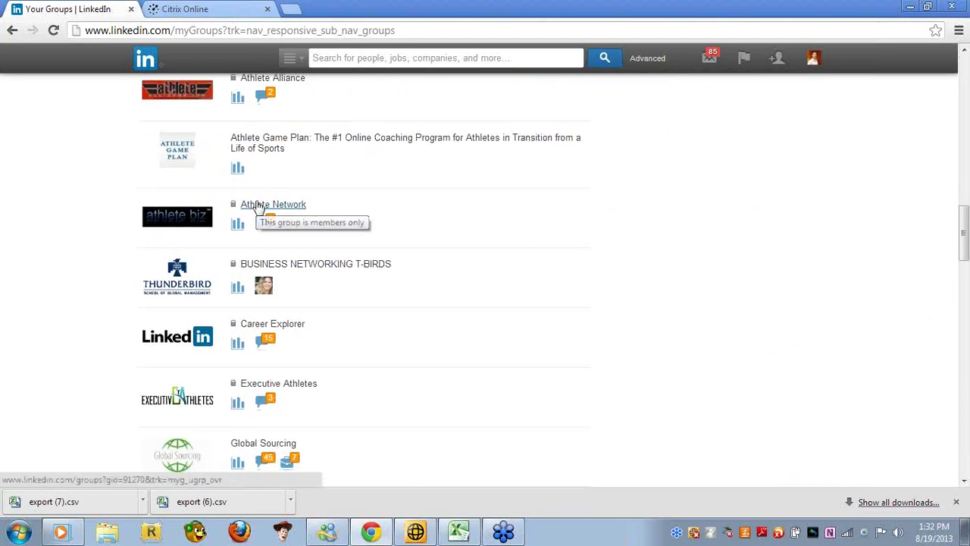
# Open the Athlete Network group and scroll through its Most Popular Discussions
pyautogui.click(292, 204)
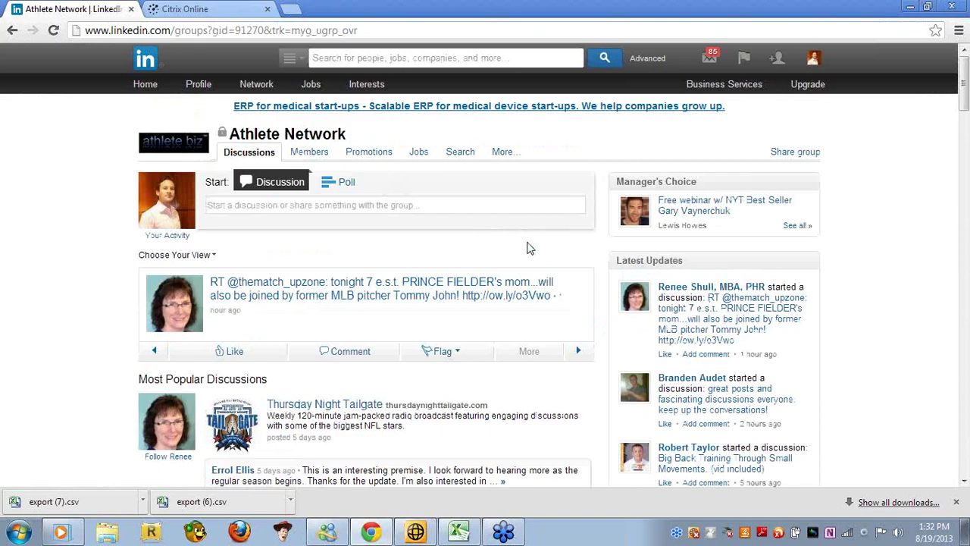
pyautogui.scroll(-3, 529, 247)
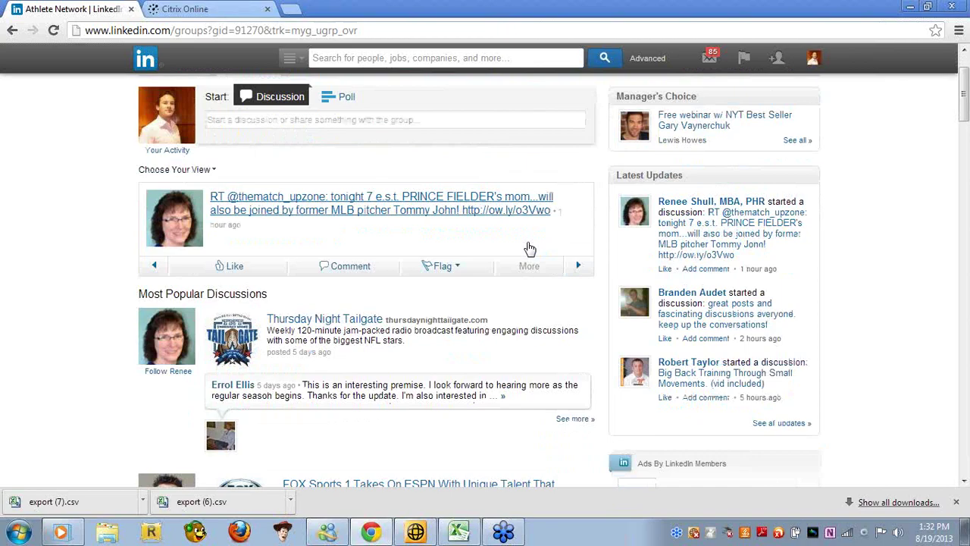
pyautogui.scroll(-1, 528, 248)
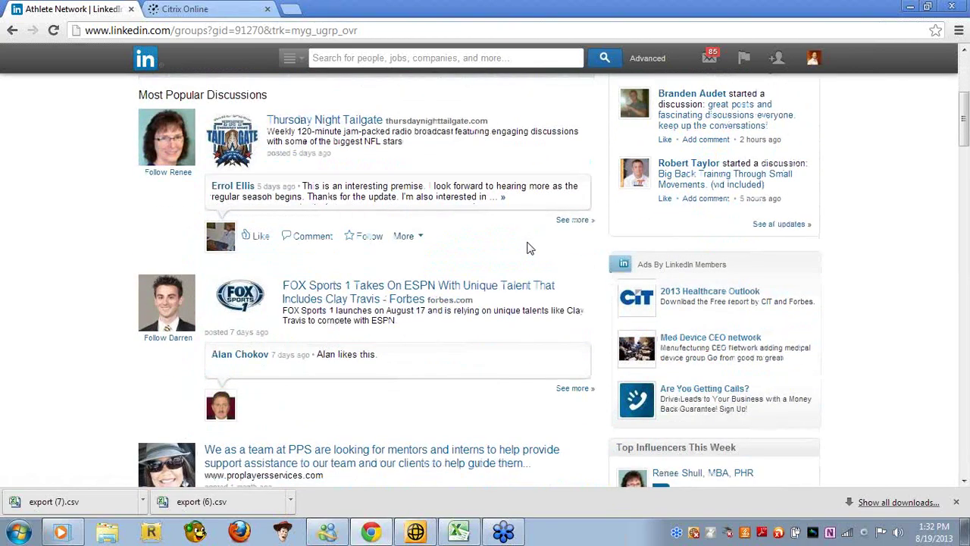
pyautogui.scroll(-1, 529, 248)
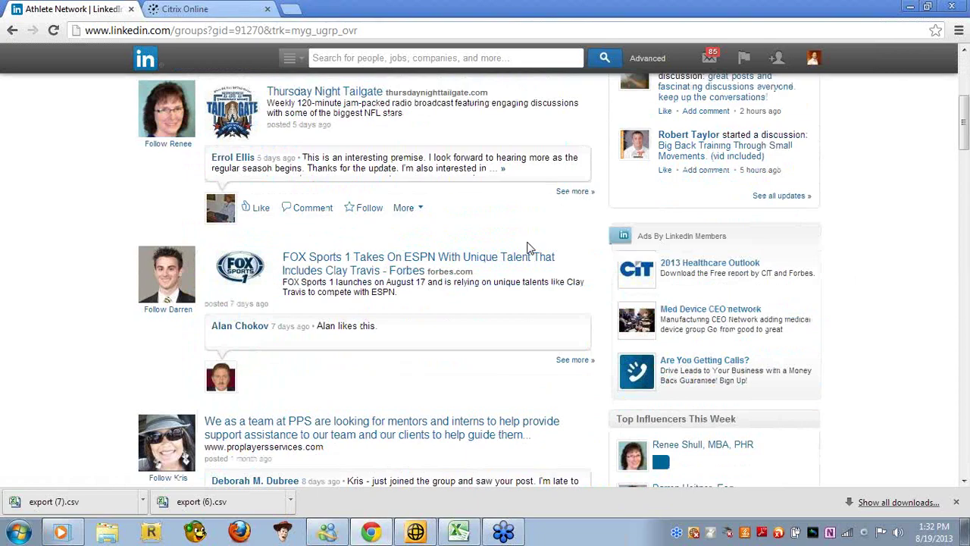
pyautogui.scroll(-1, 529, 248)
pyautogui.scroll(1, 529, 248)
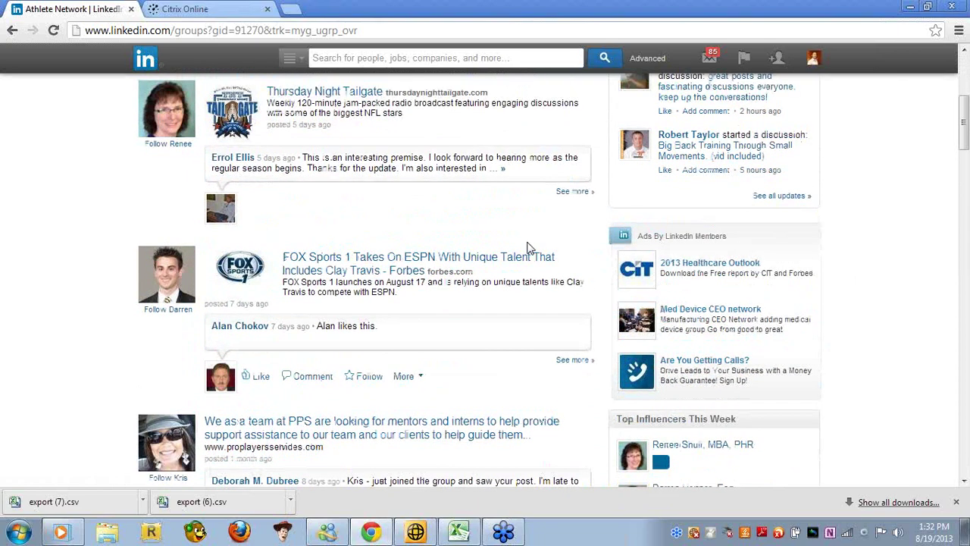
pyautogui.scroll(-1, 529, 248)
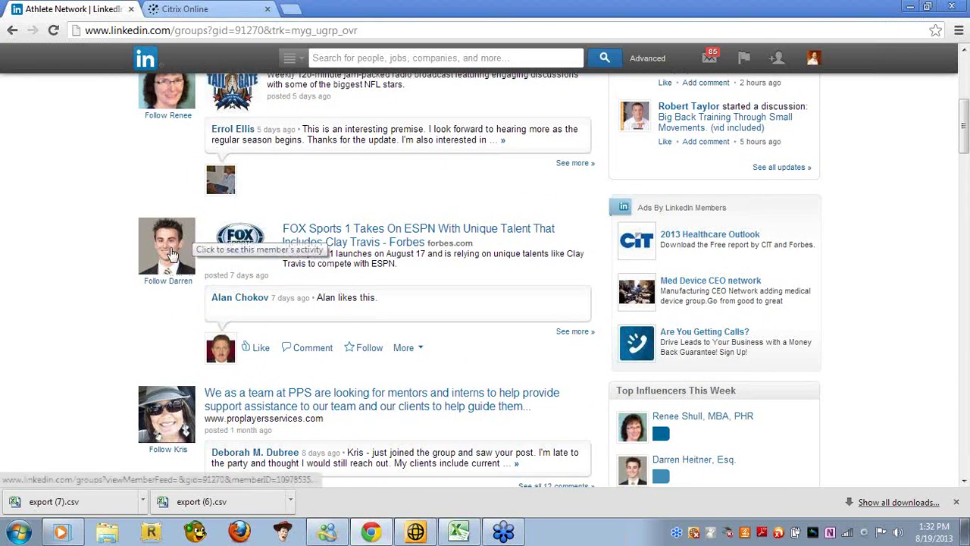
# Open the 'Looking for Open Minded Coaches and Trainers' discussion with its single comment
pyautogui.moveTo(172, 251)
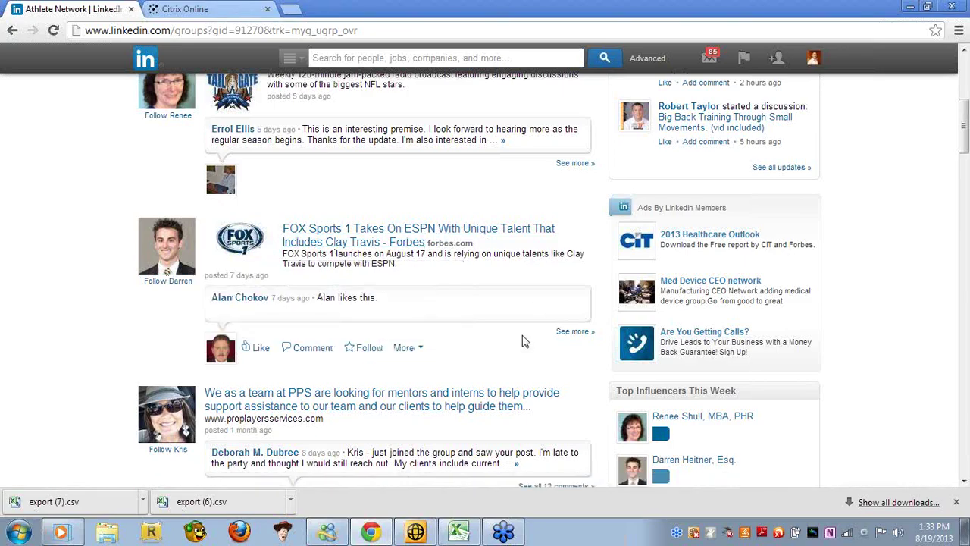
pyautogui.scroll(-5, 521, 341)
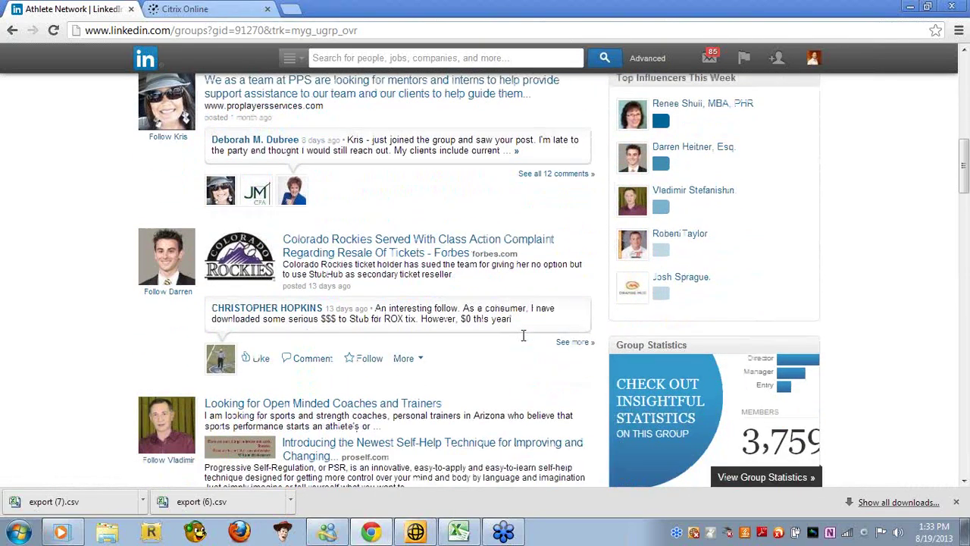
pyautogui.scroll(-5, 523, 335)
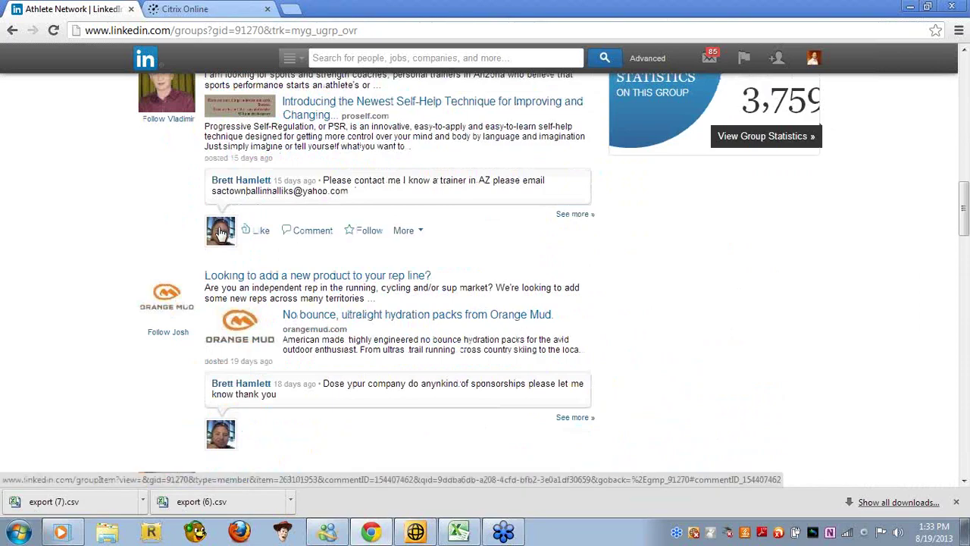
pyautogui.click(218, 184)
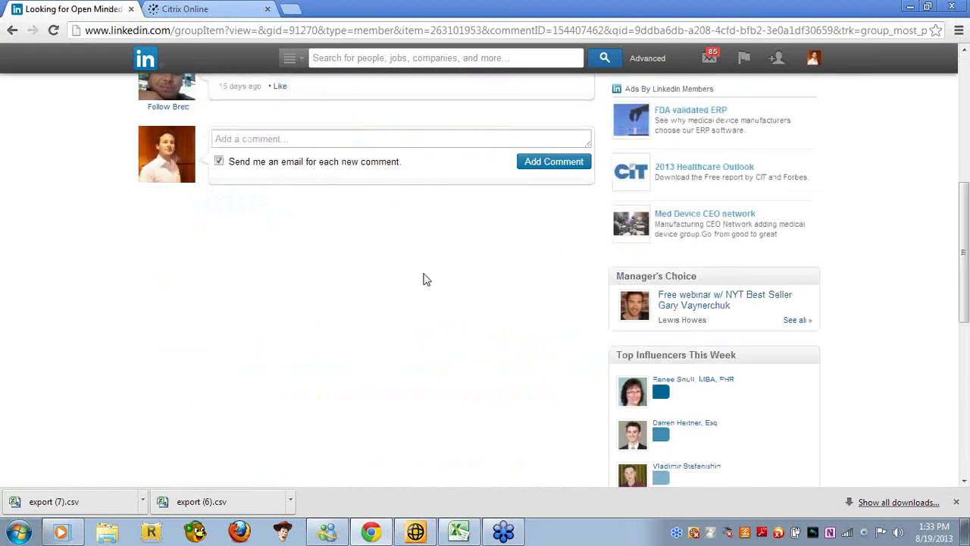
# Read the one comment offering to connect the poster with an Arizona trainer
pyautogui.scroll(1, 451, 319)
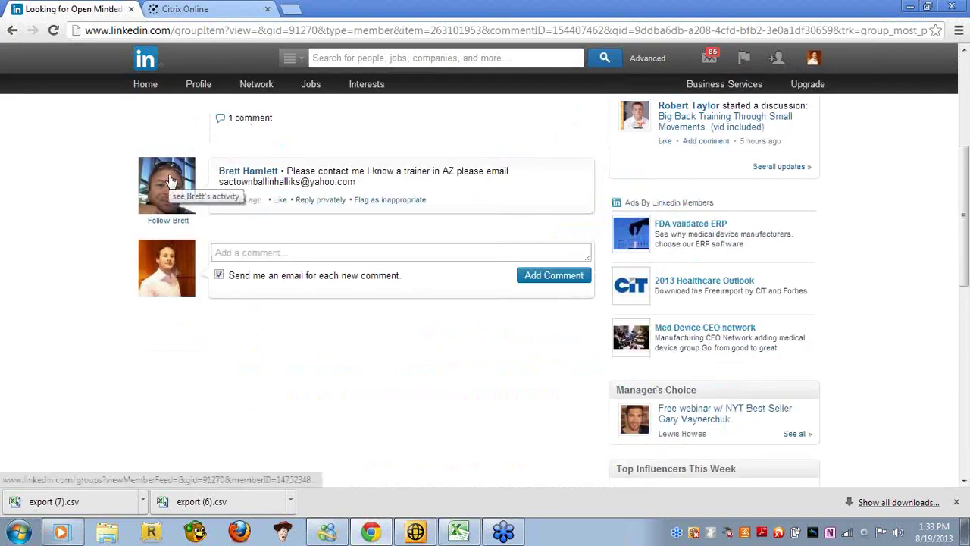
pyautogui.moveTo(169, 182)
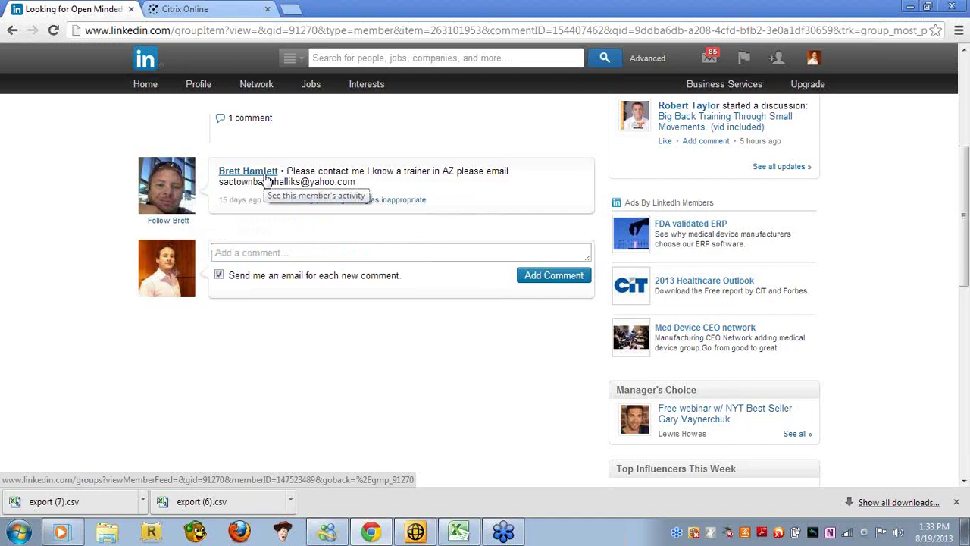
pyautogui.scroll(2, 336, 158)
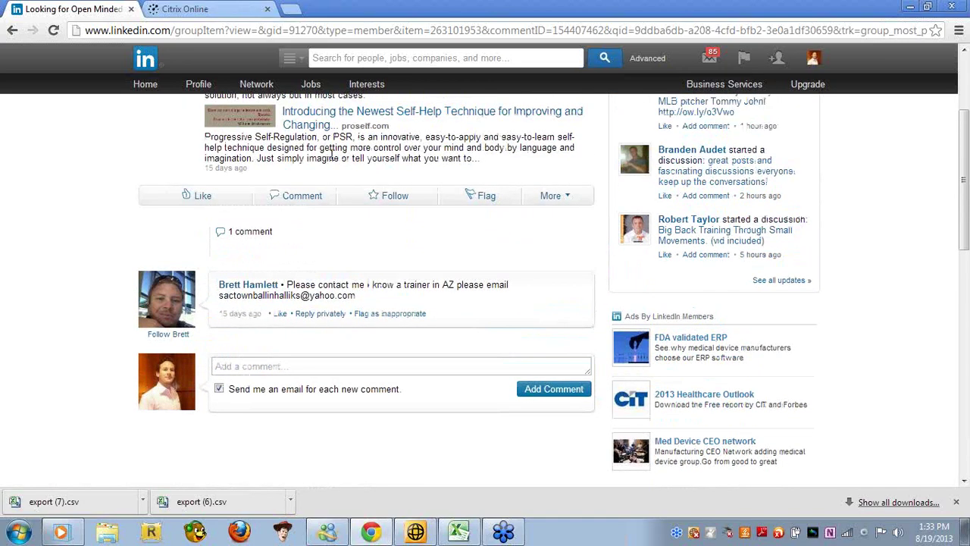
# Go back to the group discussions and start a message to the 'Focus On The Future' poster
pyautogui.click(14, 30)
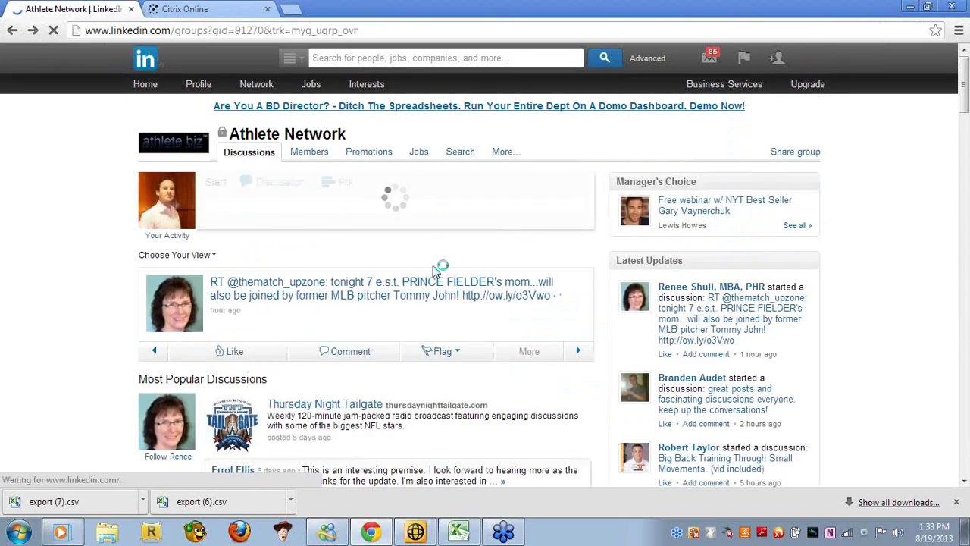
pyautogui.scroll(-4, 409, 319)
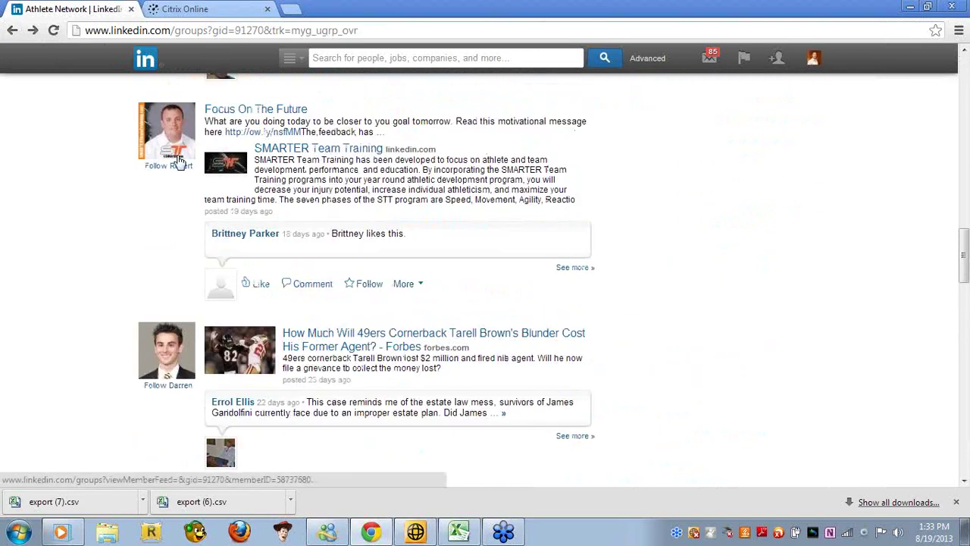
pyautogui.moveTo(165, 152)
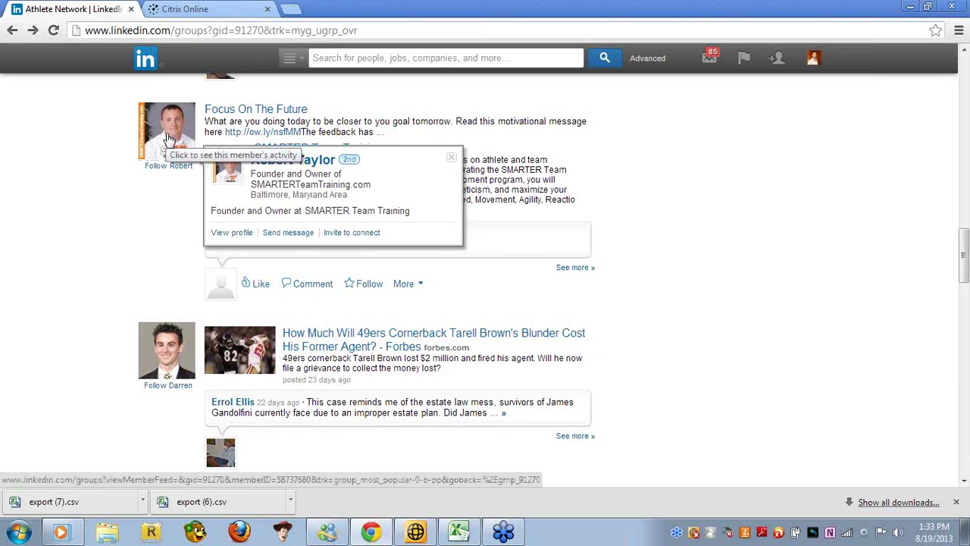
pyautogui.click(279, 235)
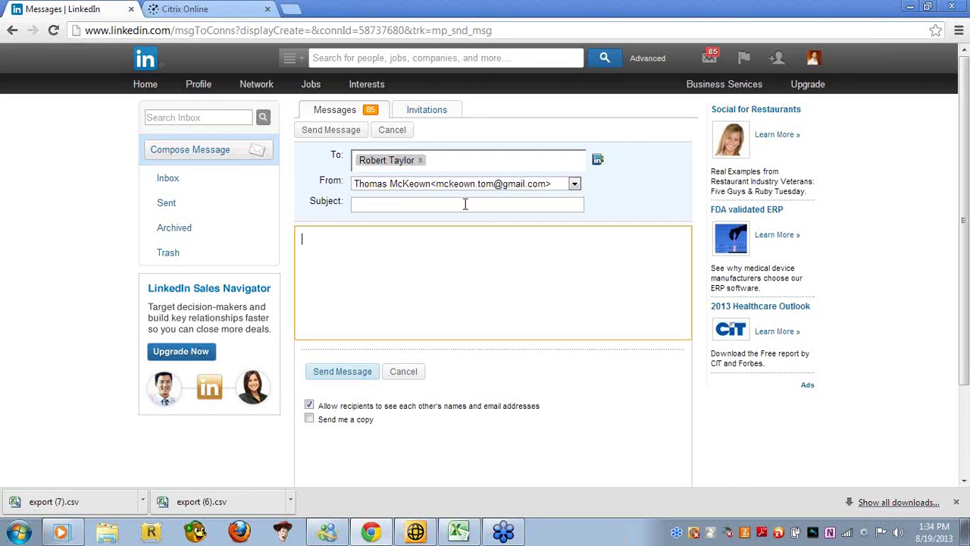
# Leave the draft, reopen the inbox (now 86 new) and read the Beyond Sports Network reply
pyautogui.moveTo(707, 60)
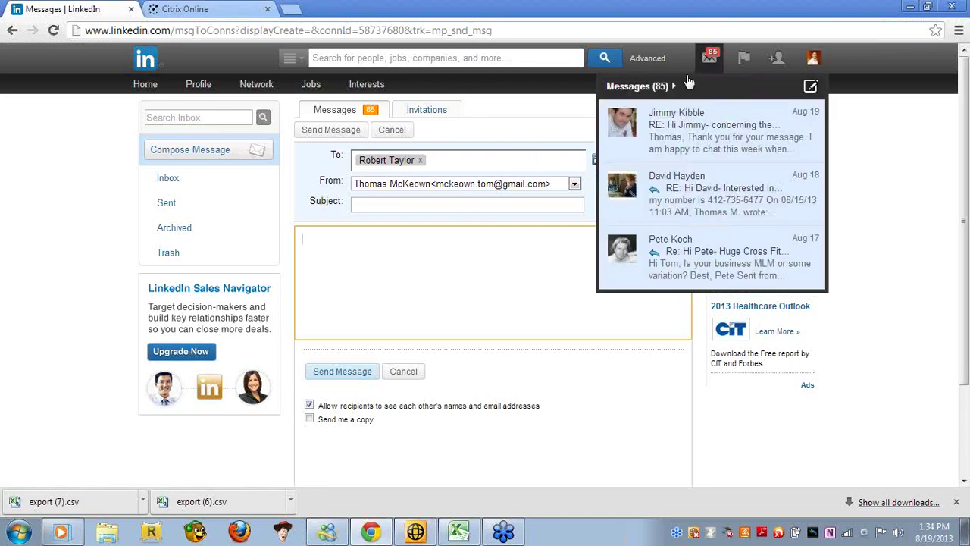
pyautogui.click(628, 88)
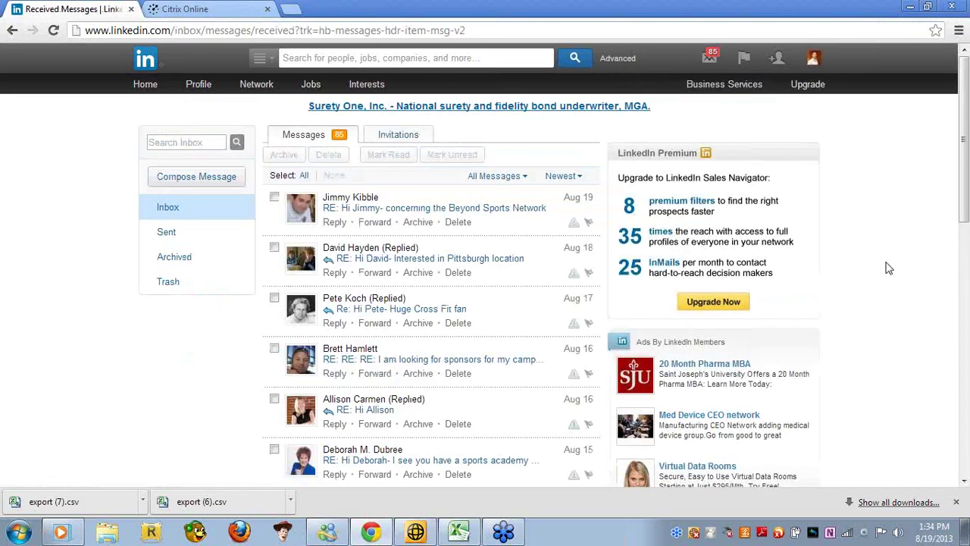
pyautogui.scroll(-1, 889, 268)
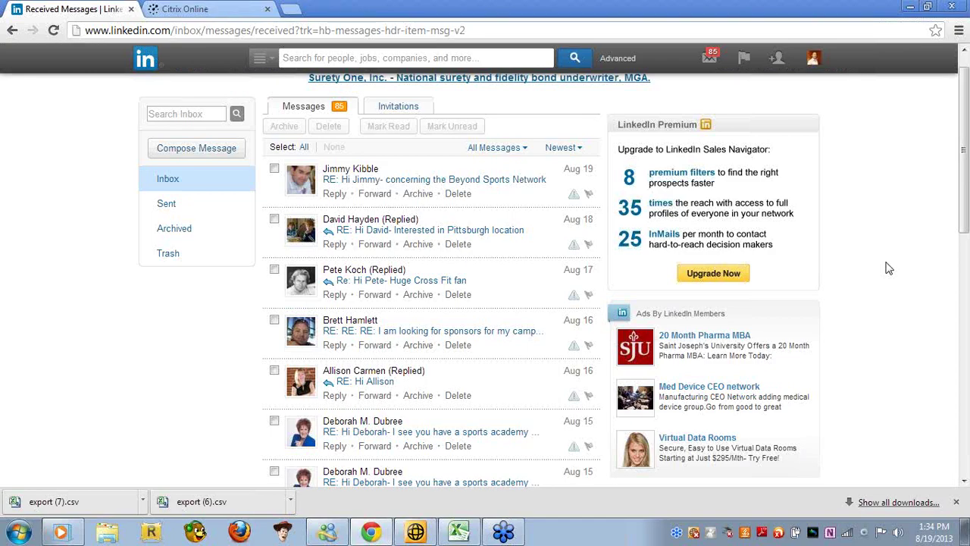
pyautogui.click(464, 182)
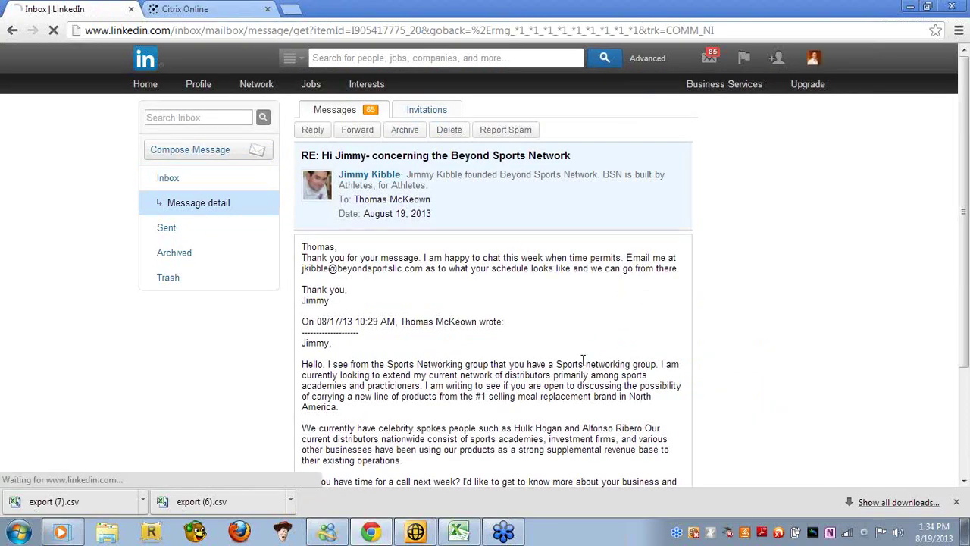
# Read through the Beyond Sports Network reply, then bring up the Messages dropdown
pyautogui.scroll(-3, 583, 359)
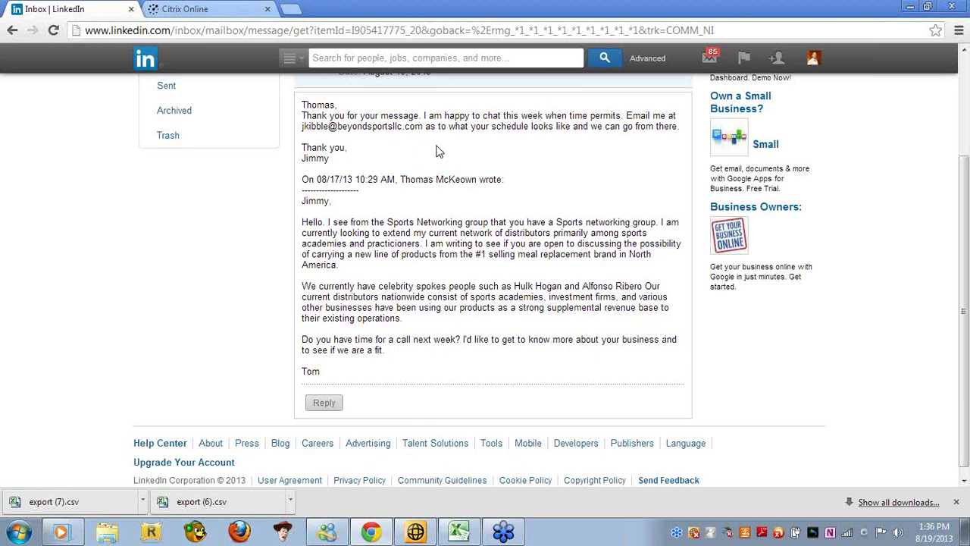
pyautogui.scroll(1, 436, 151)
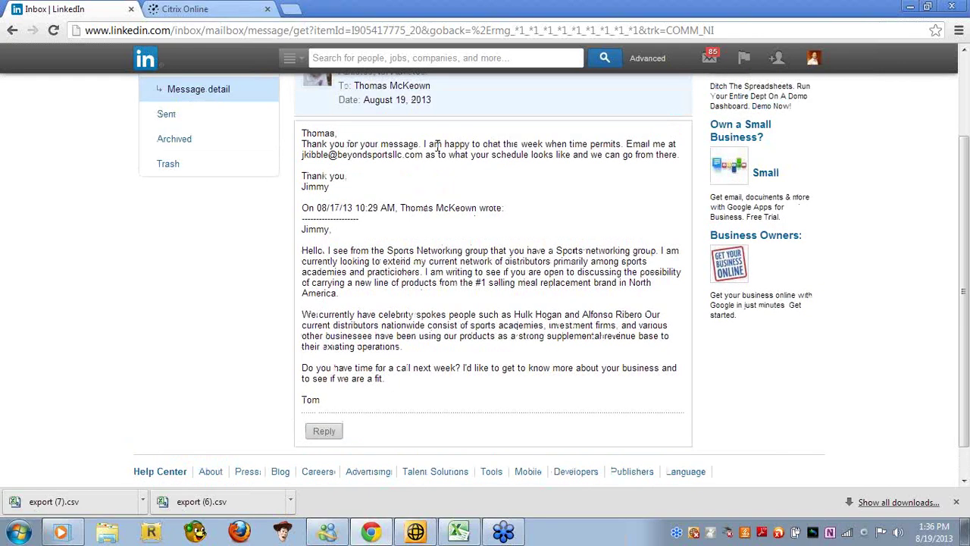
pyautogui.scroll(1, 438, 146)
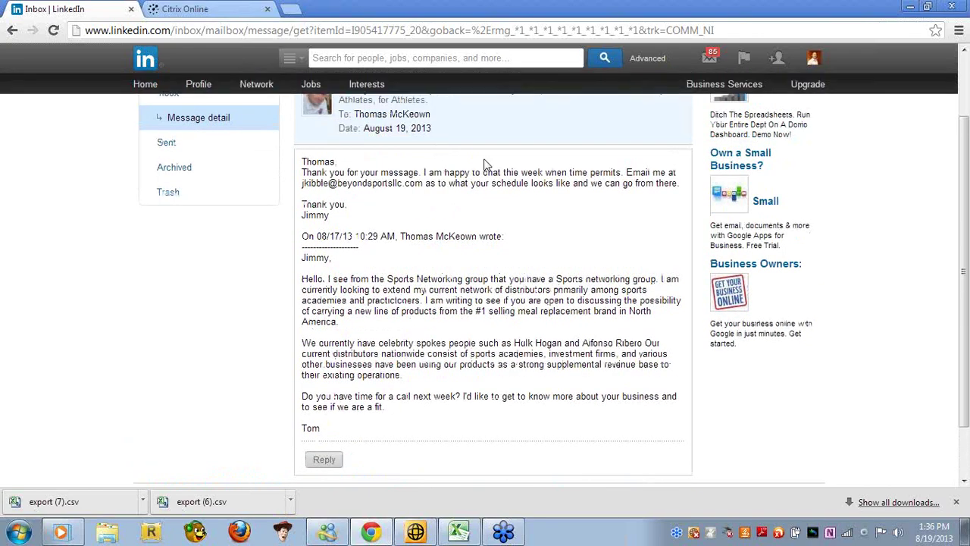
pyautogui.moveTo(708, 61)
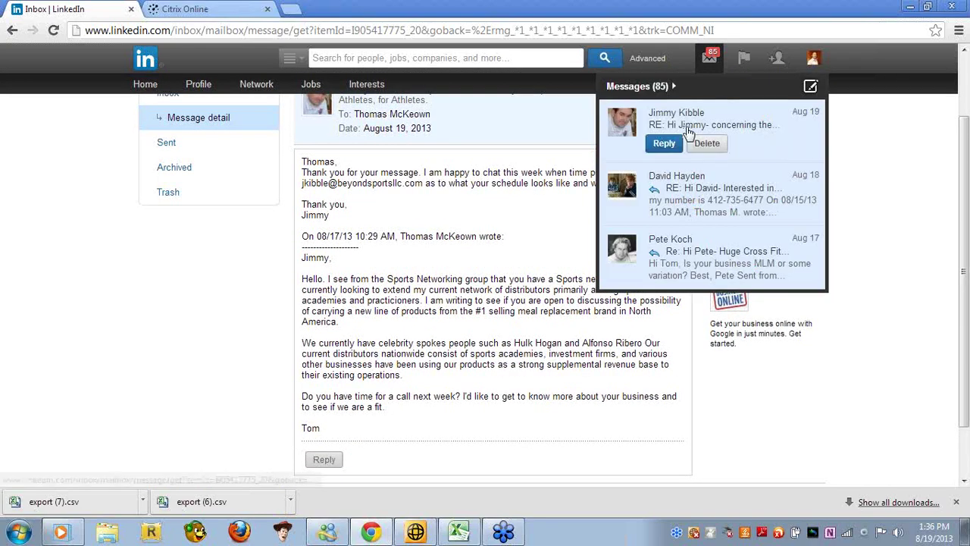
# Open the tennis academy owner's 'Interested in Pittsburgh location' reply and scroll through it
pyautogui.click(692, 189)
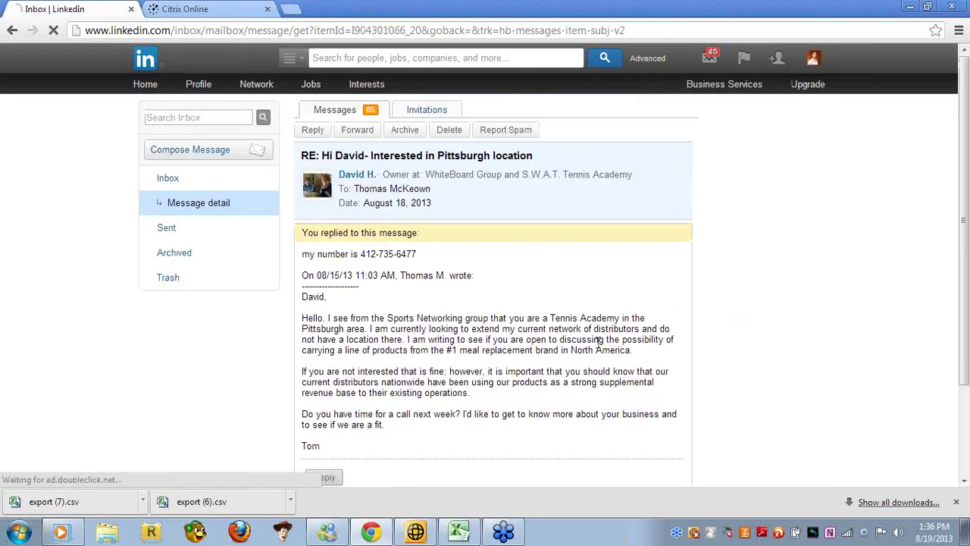
pyautogui.scroll(-1, 454, 366)
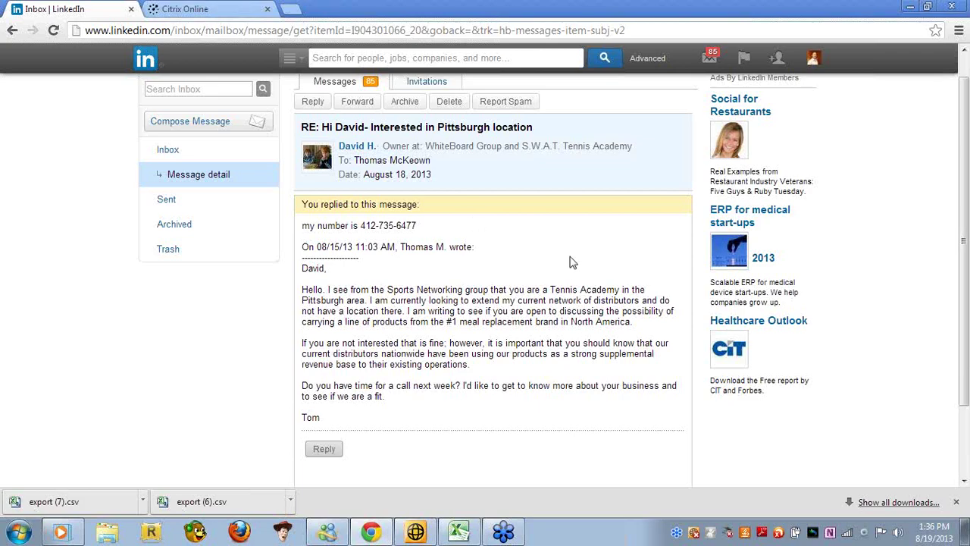
pyautogui.scroll(1, 572, 262)
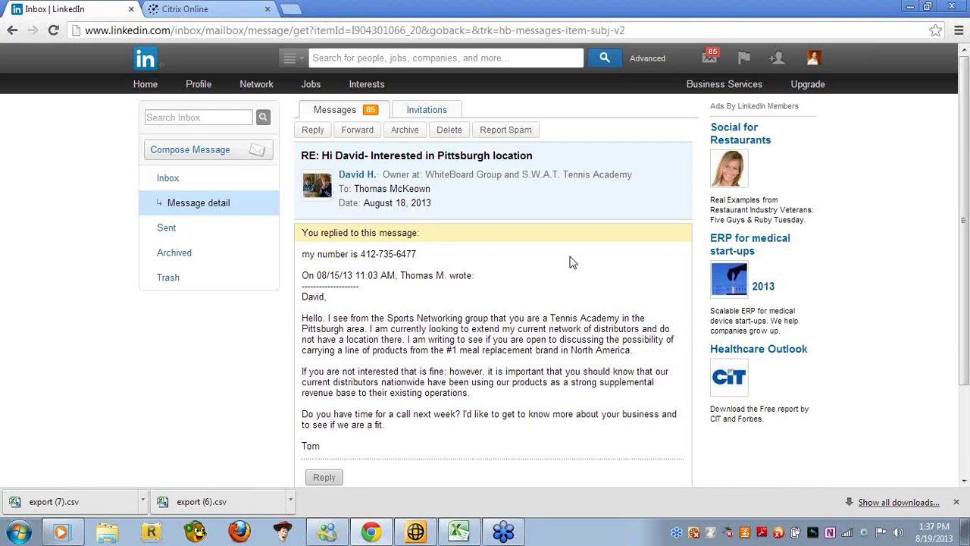
# Go to Interests > Groups, scroll the Your Groups list, and open Athlete Alliance
pyautogui.moveTo(371, 89)
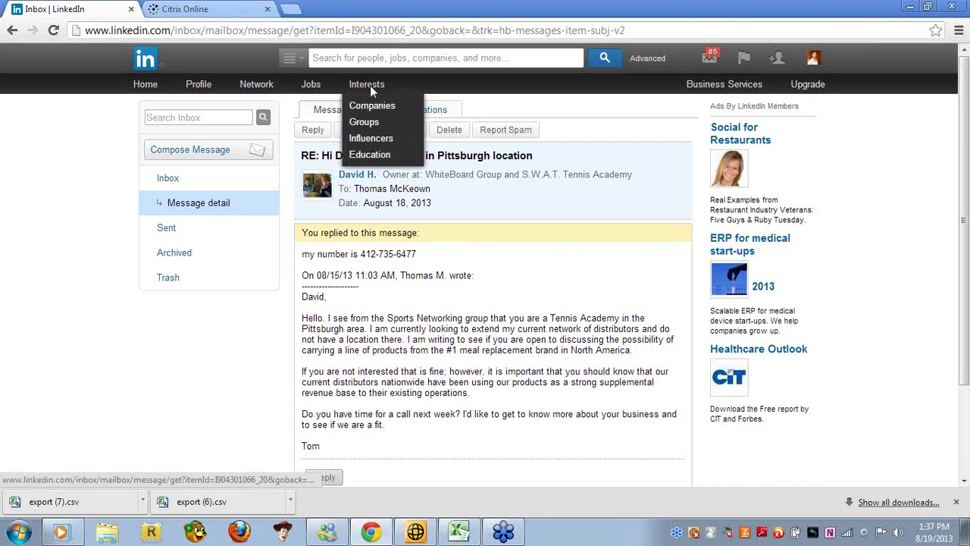
pyautogui.click(372, 126)
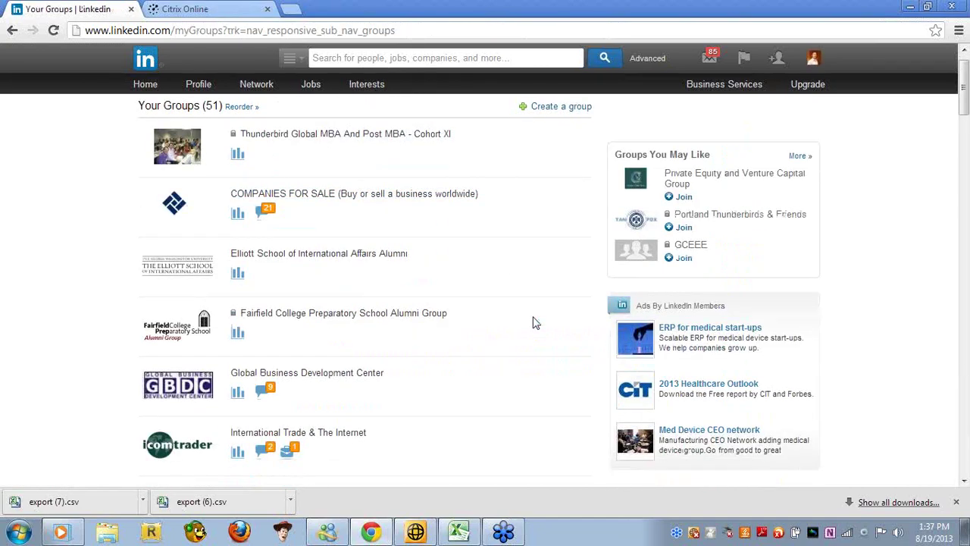
pyautogui.scroll(-5, 532, 323)
pyautogui.scroll(-6, 533, 323)
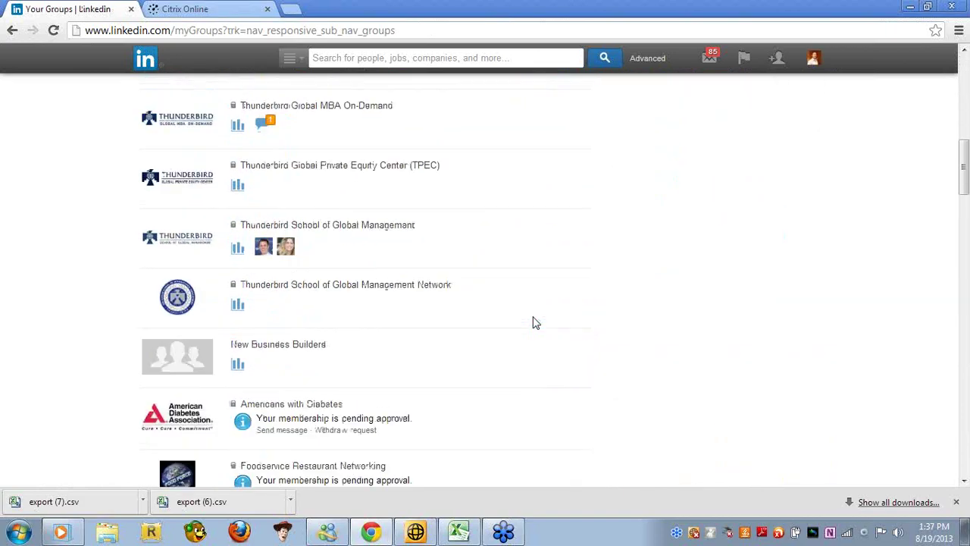
pyautogui.scroll(-1, 532, 323)
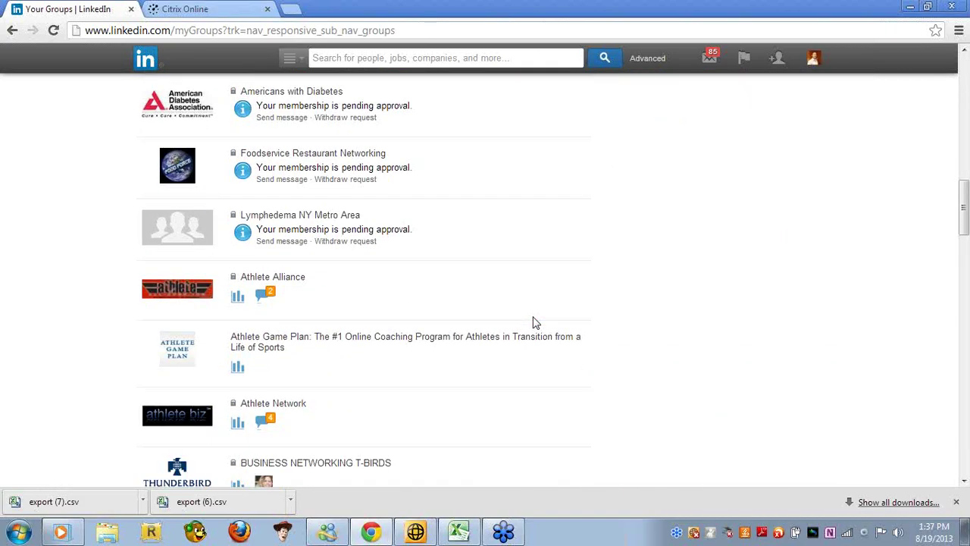
pyautogui.click(274, 256)
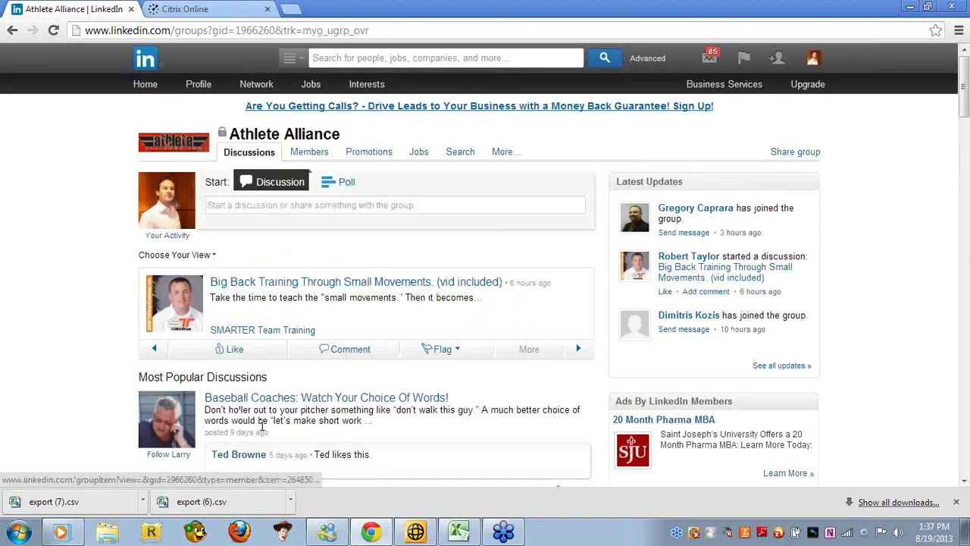
# Scroll Athlete Alliance's Most Popular Discussions to 'Make The Right Decisions' and expand its comments
pyautogui.scroll(-3, 105, 416)
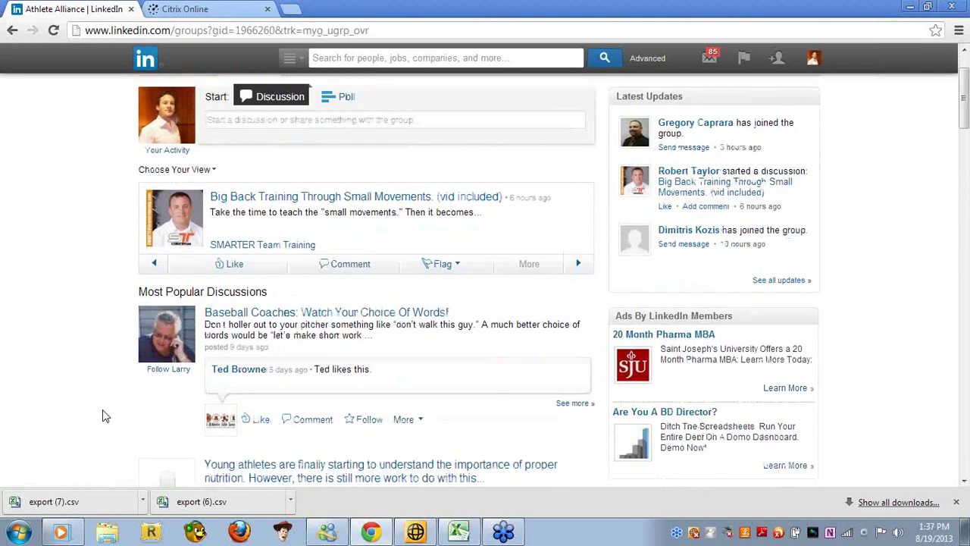
pyautogui.scroll(-1, 106, 416)
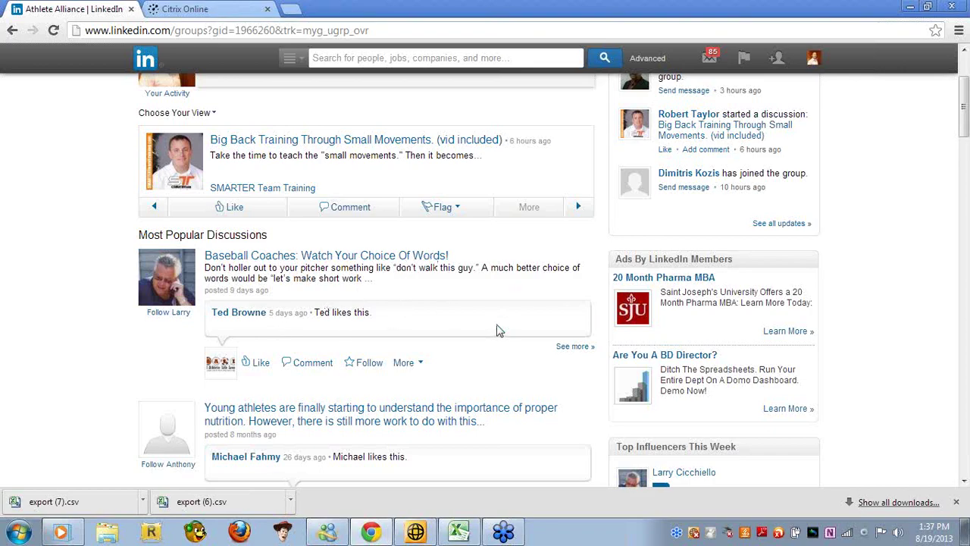
pyautogui.scroll(-1, 499, 331)
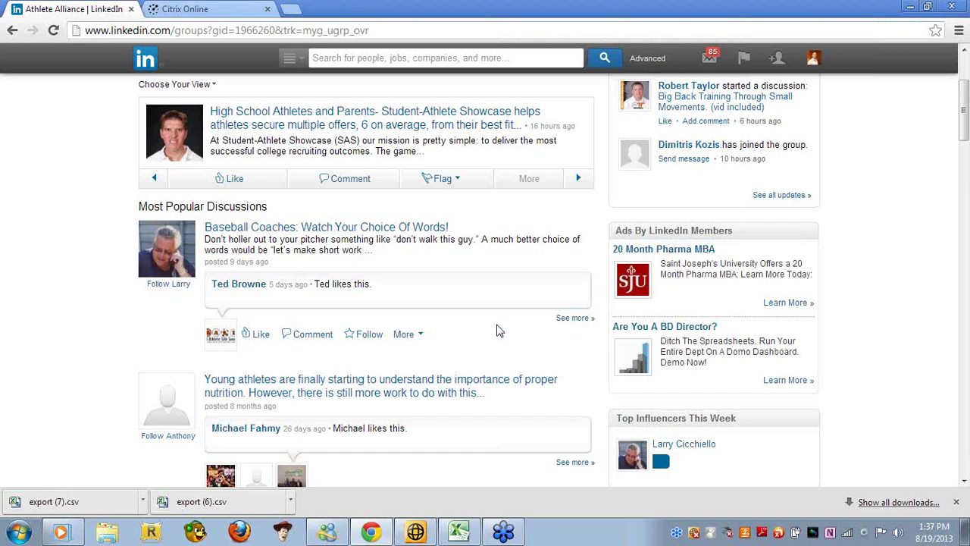
pyautogui.scroll(-1, 499, 331)
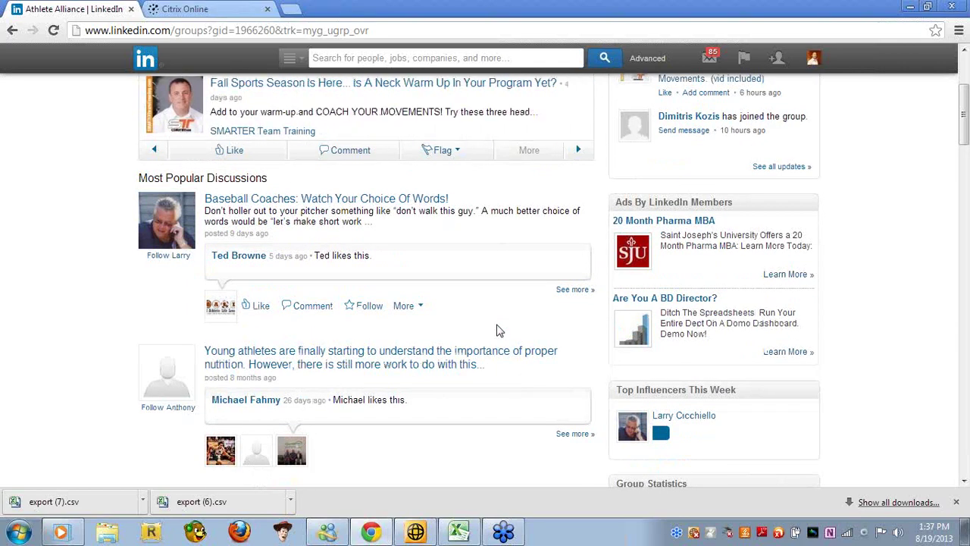
pyautogui.scroll(-2, 499, 331)
pyautogui.scroll(-4, 499, 330)
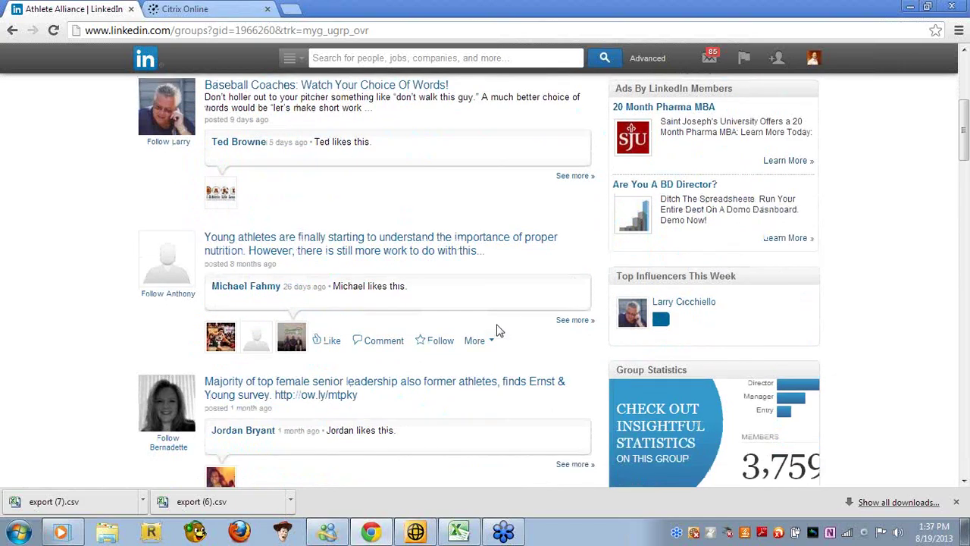
pyautogui.scroll(-2, 499, 330)
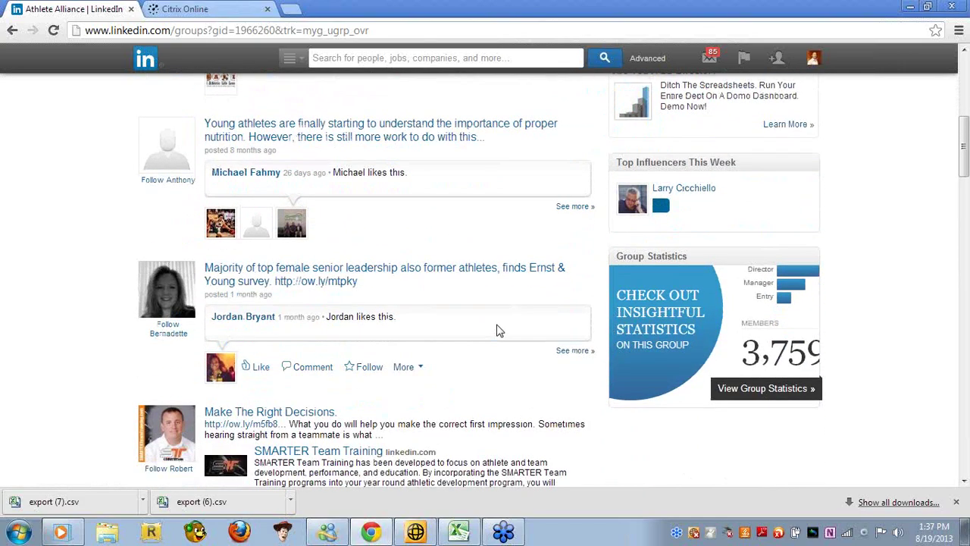
pyautogui.scroll(-2, 499, 330)
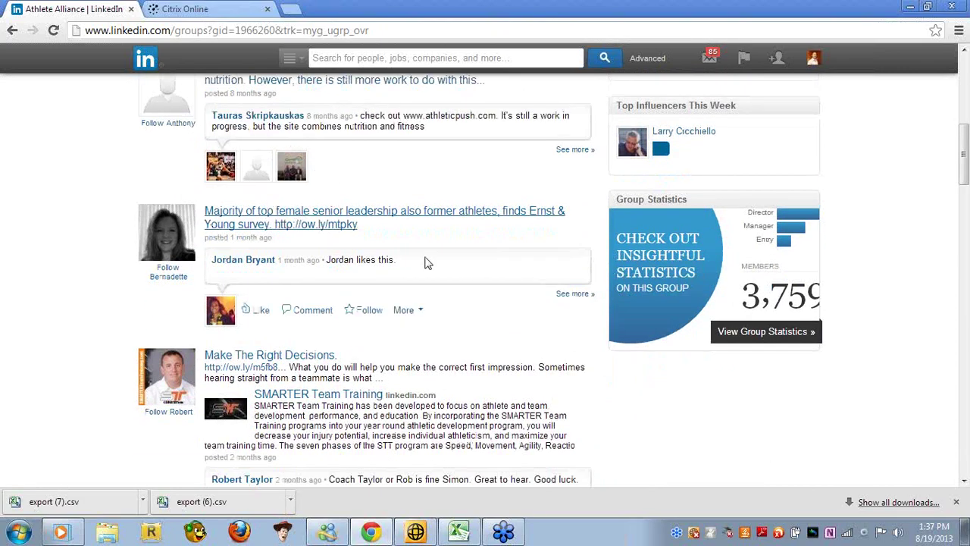
pyautogui.scroll(-5, 643, 320)
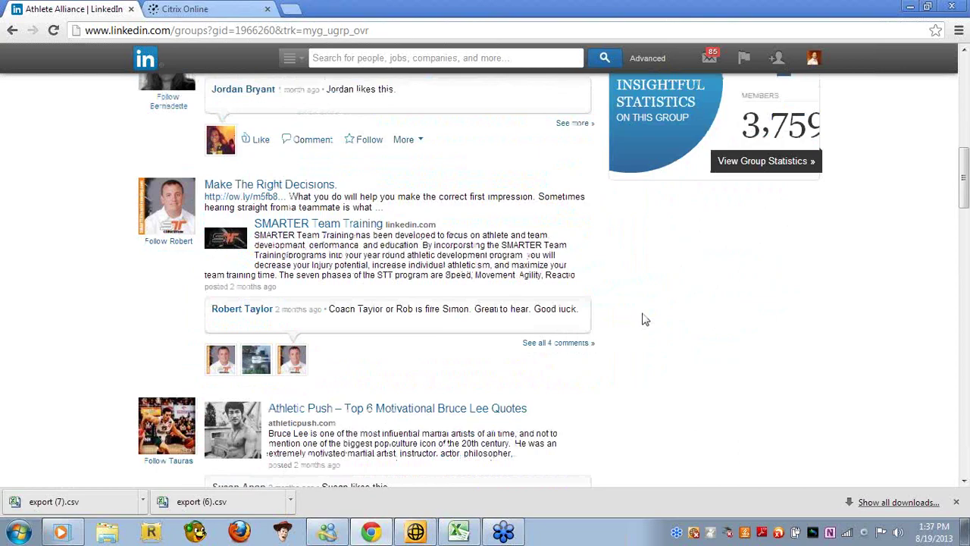
pyautogui.click(566, 316)
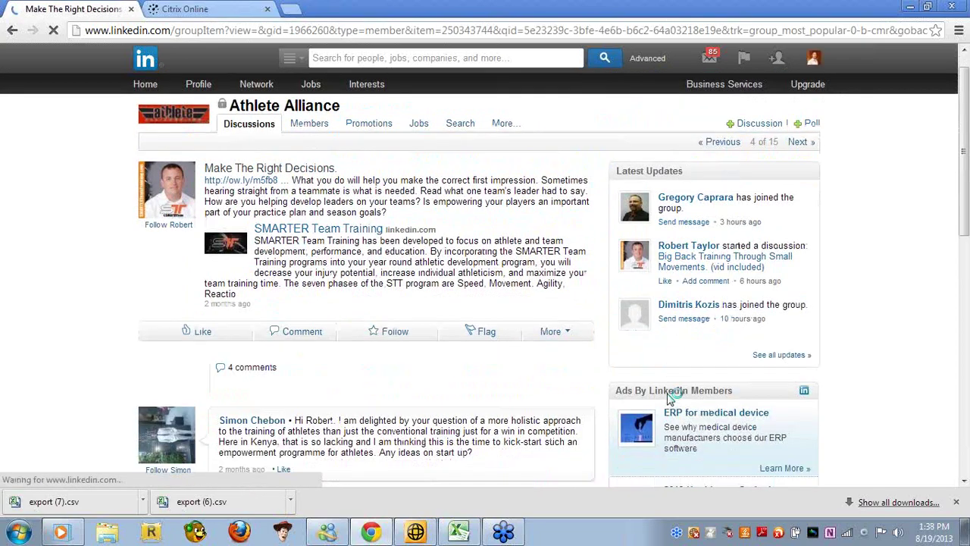
# Read the 4 comments on 'Make The Right Decisions', including the poster's leadership advice
pyautogui.scroll(-4, 672, 396)
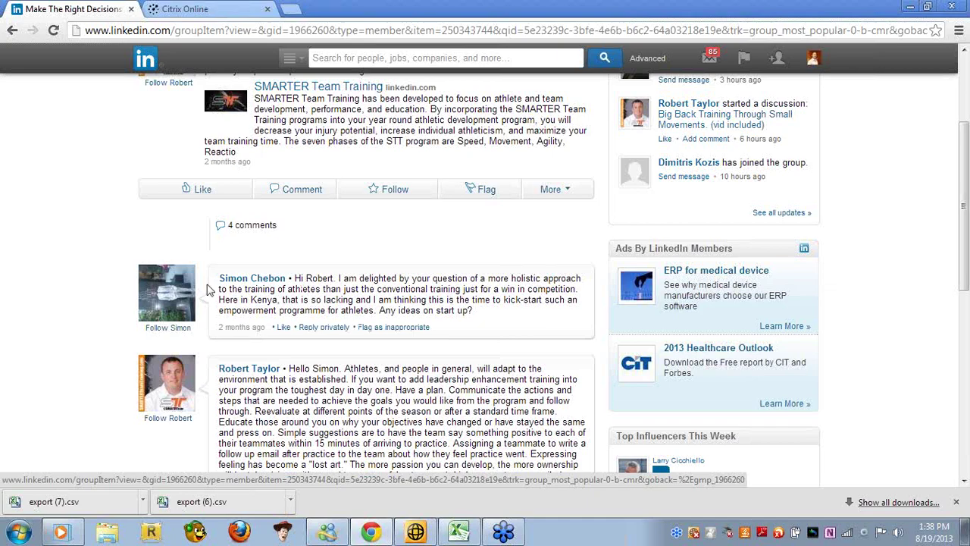
pyautogui.moveTo(181, 294)
pyautogui.scroll(-1, 569, 345)
pyautogui.scroll(-2, 568, 345)
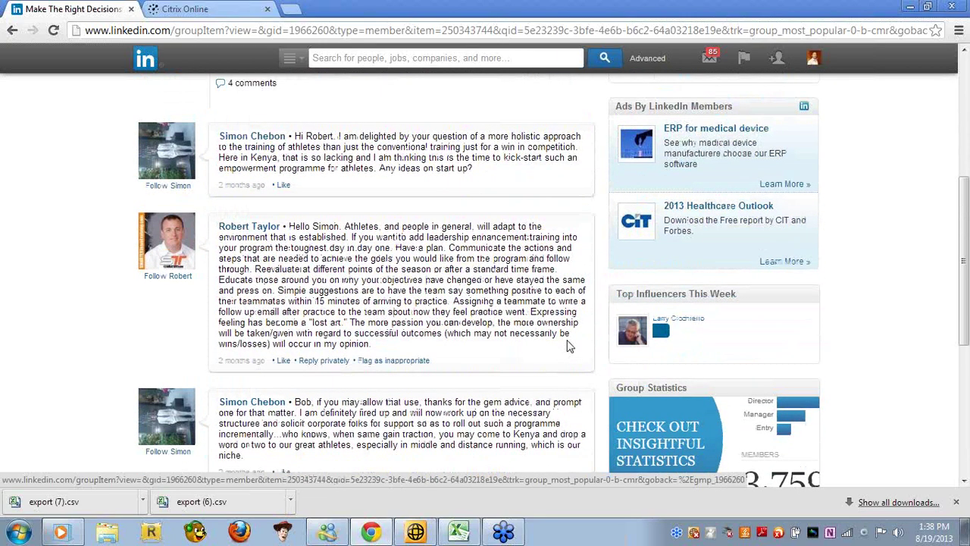
pyautogui.scroll(-1, 569, 347)
pyautogui.scroll(1, 568, 345)
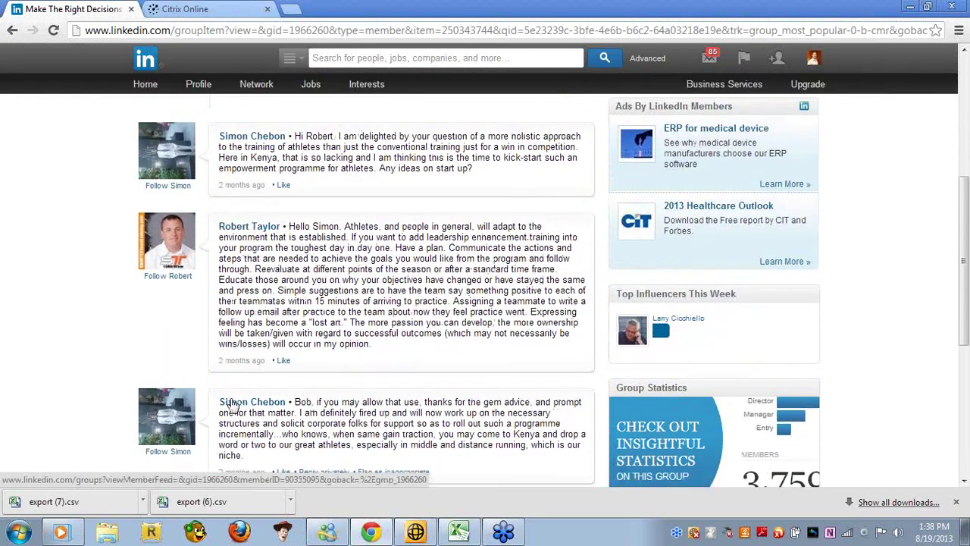